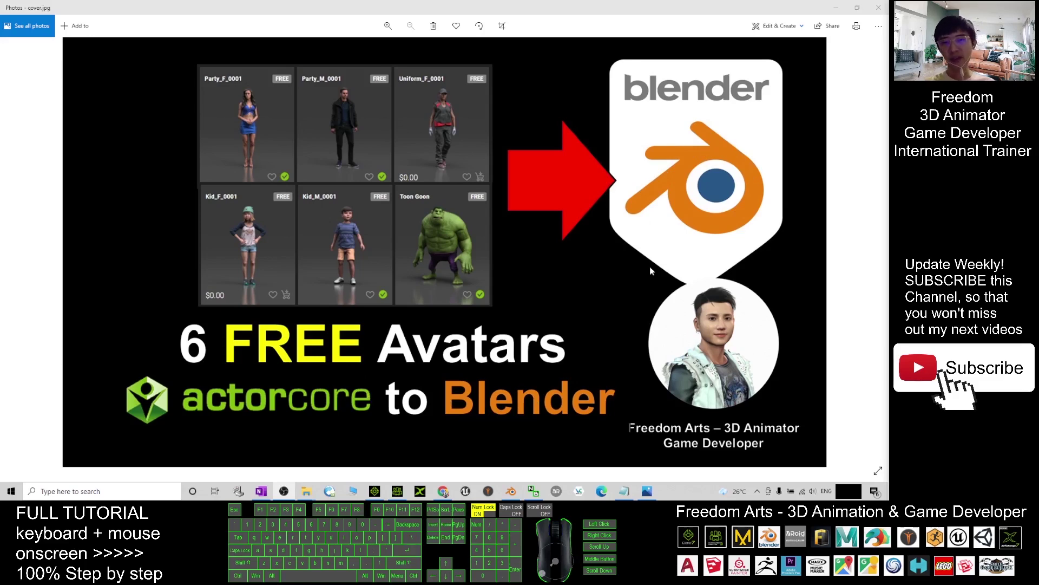
Bring up Notes.txt in Notepad and locate the ActorCore link line near the top
click(624, 489)
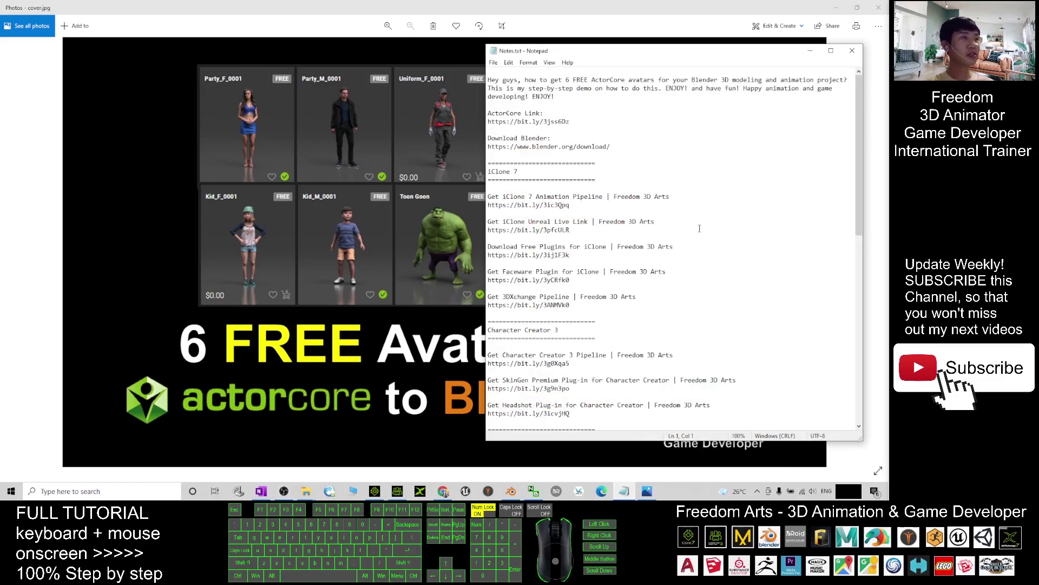
scroll(677, 217, down, 3)
scroll(590, 183, up, 3)
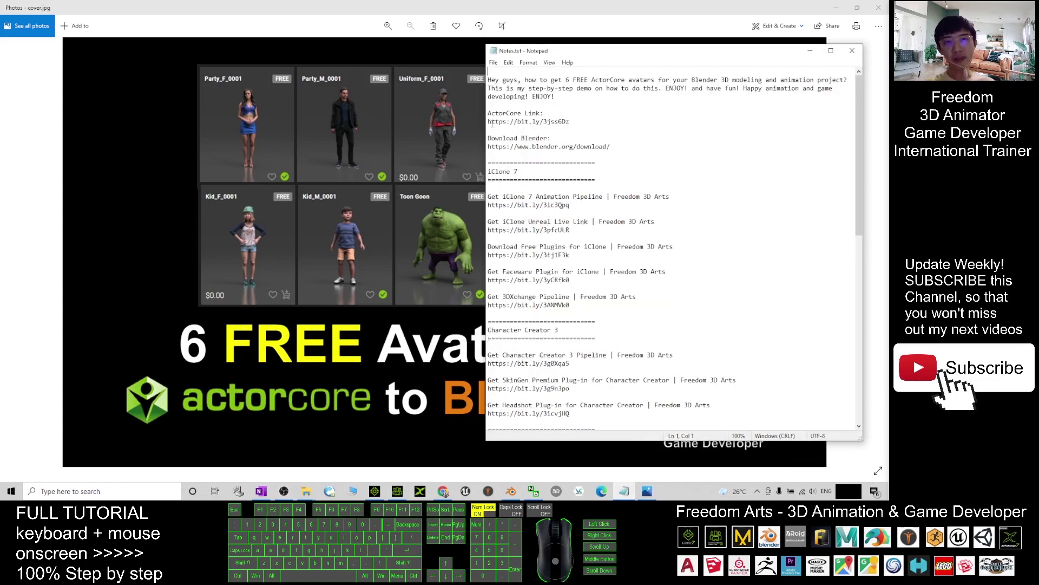
drag(489, 121, 570, 121)
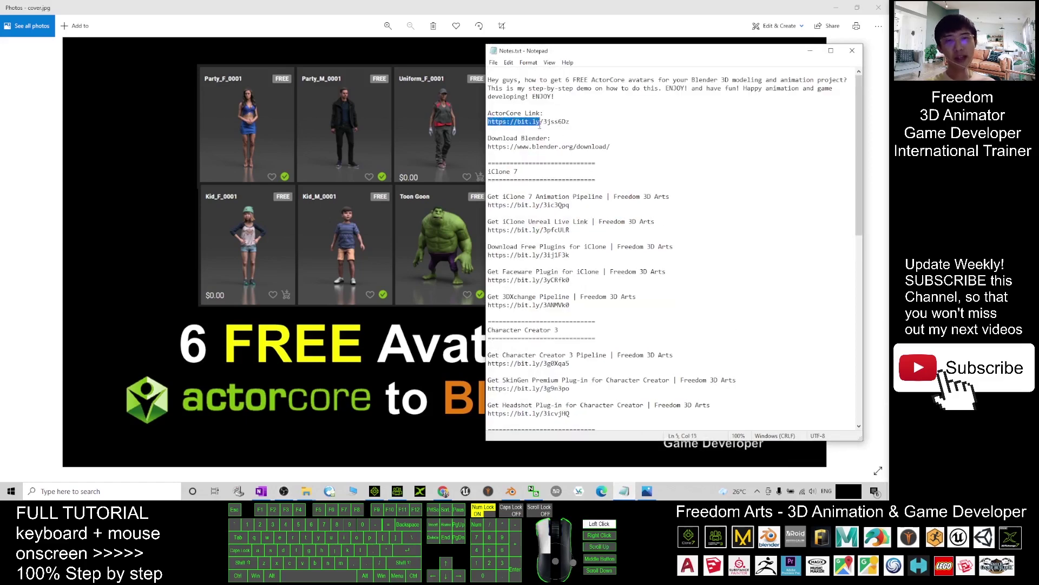
click(609, 121)
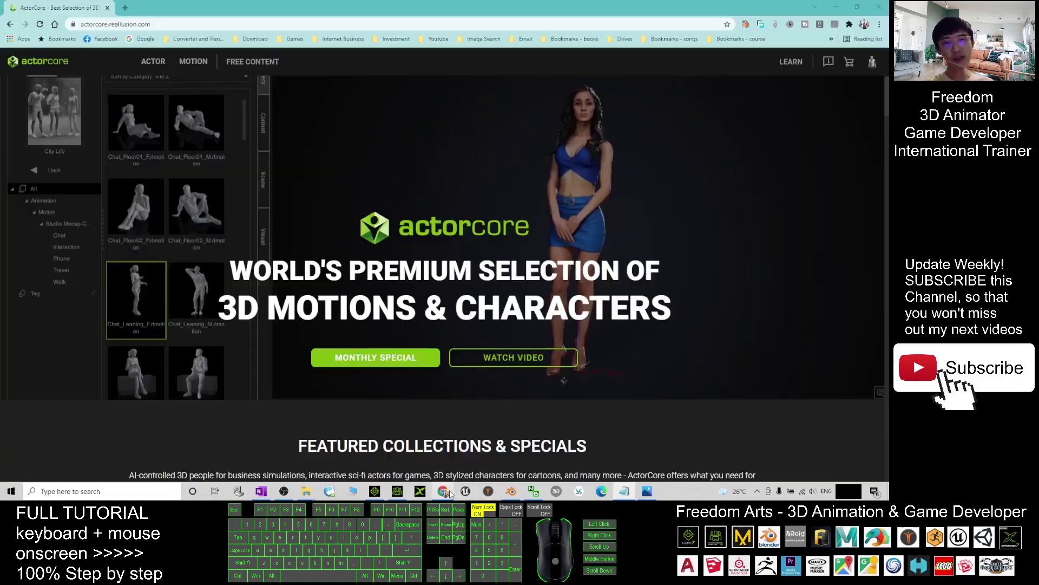
Switch to the ActorCore site in Chrome and browse to the Actor catalogue
click(443, 491)
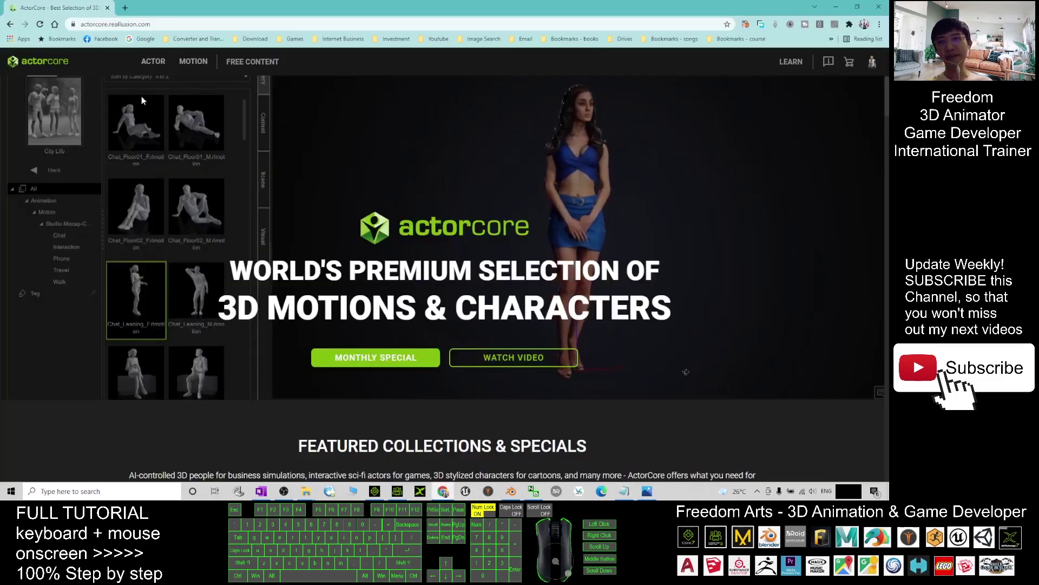
scroll(436, 221, down, 3)
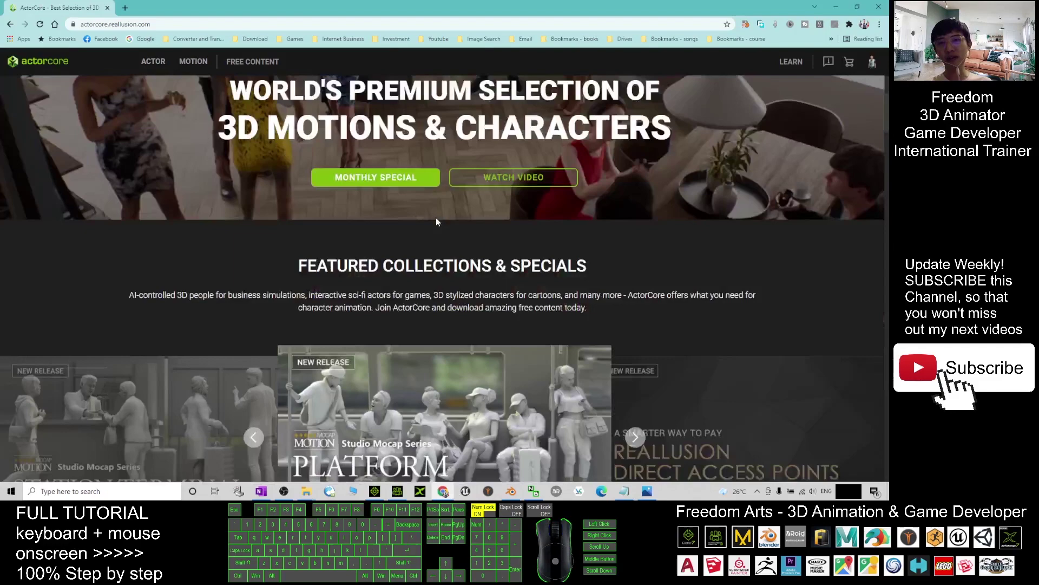
scroll(436, 221, down, 4)
scroll(436, 221, up, 7)
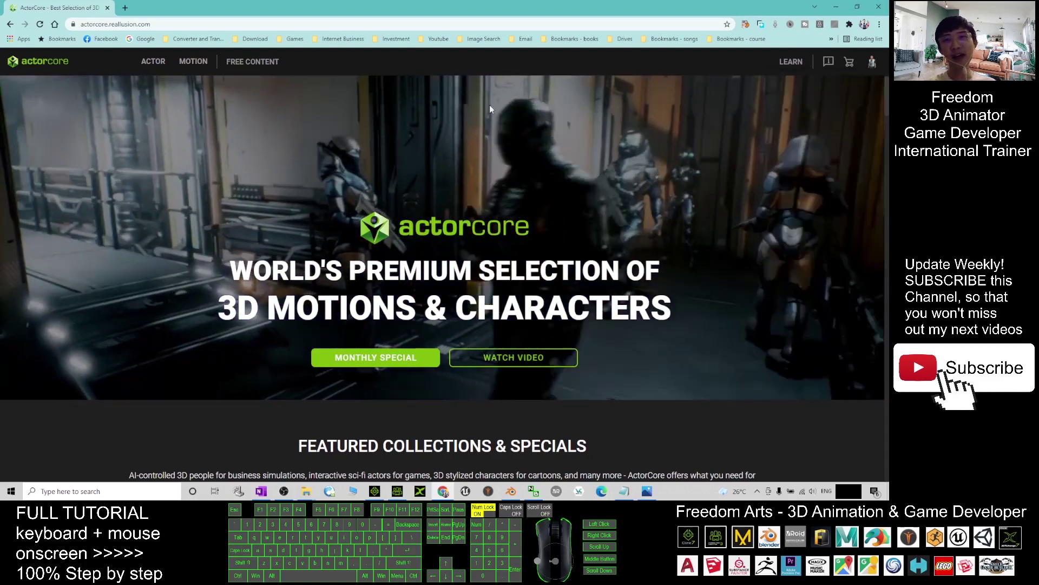
click(156, 63)
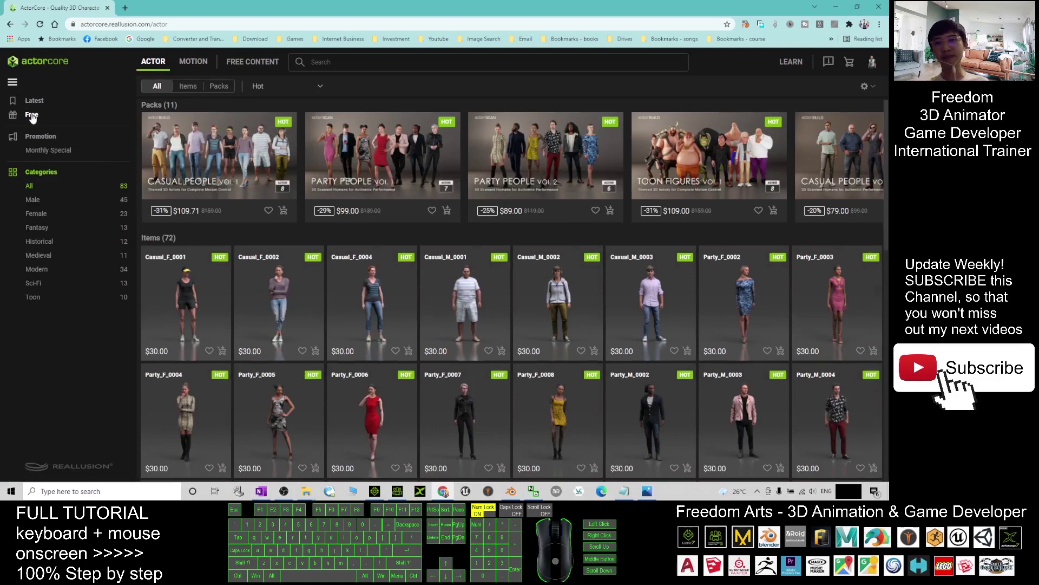
Filter the catalogue to Free actors and add Kid_F_0001 to the cart
click(31, 115)
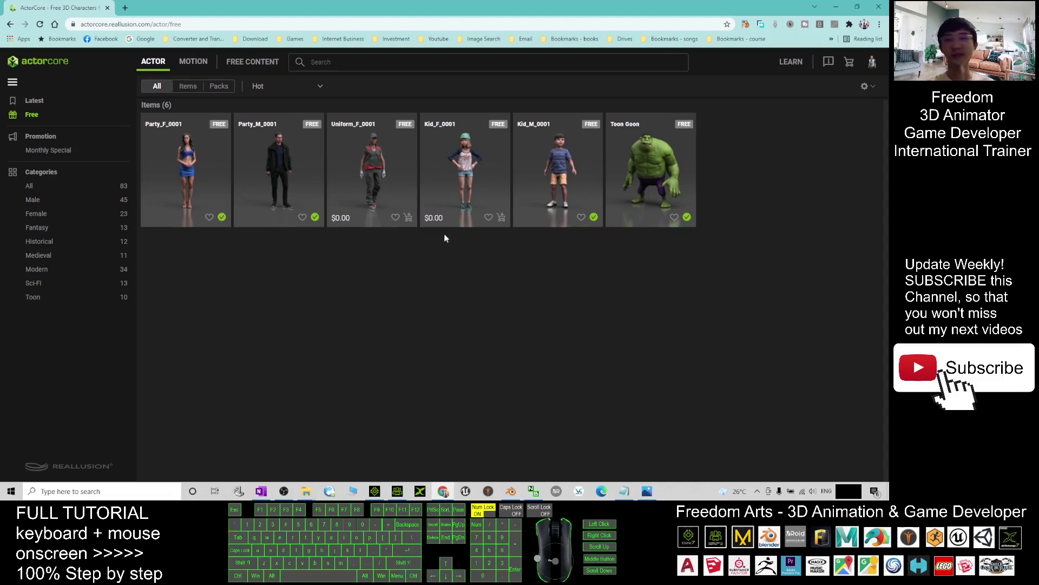
click(500, 218)
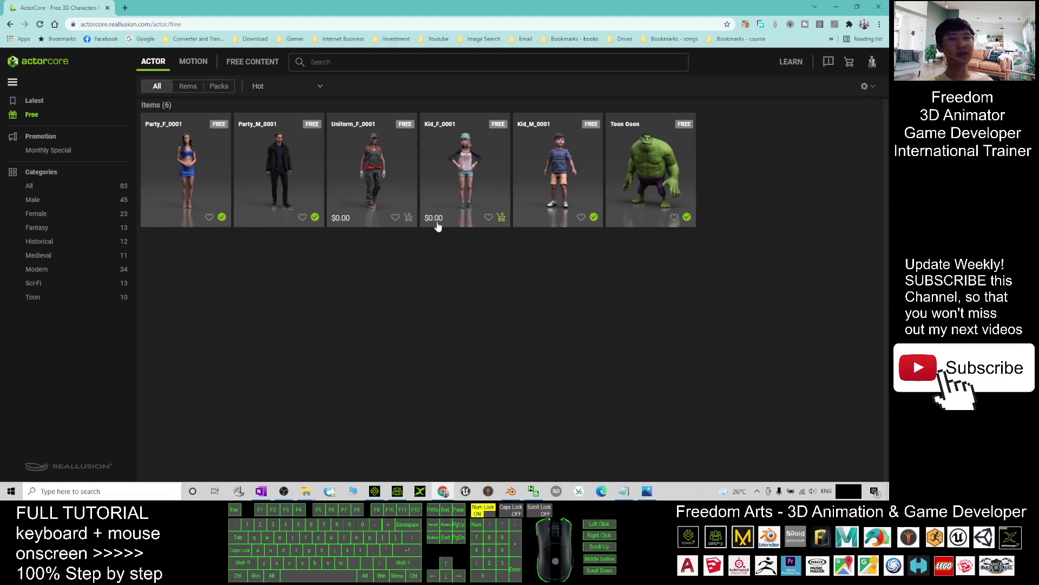
click(502, 218)
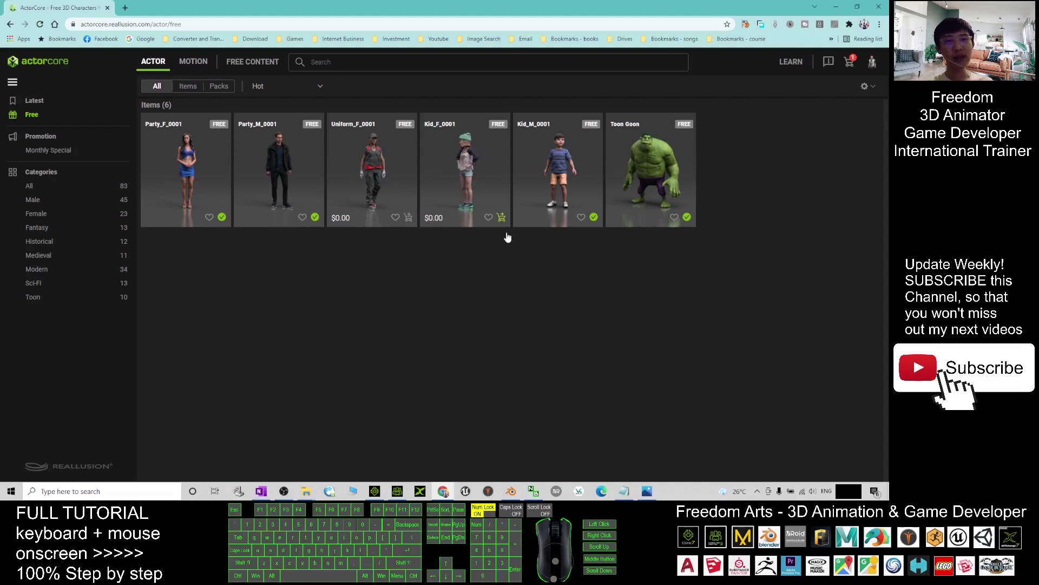
Check out the $0.00 Kid_F_0001 order from the cart
click(850, 63)
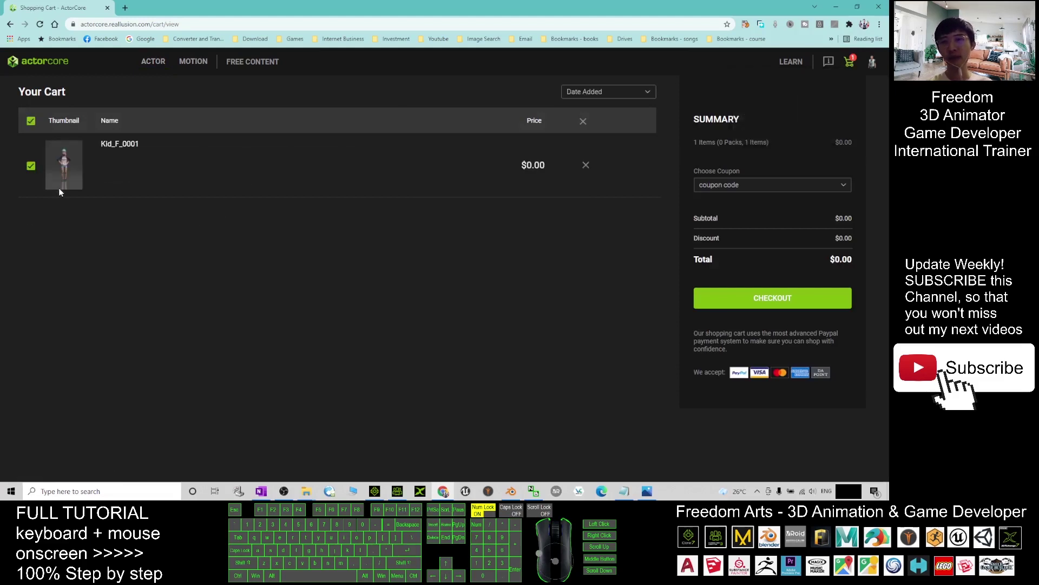
double_click(526, 165)
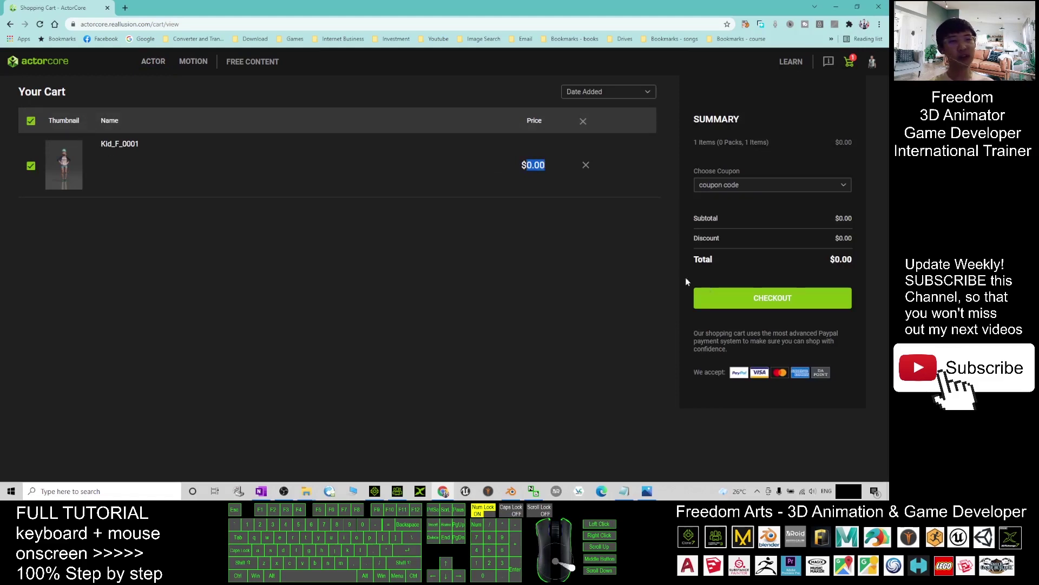
click(772, 298)
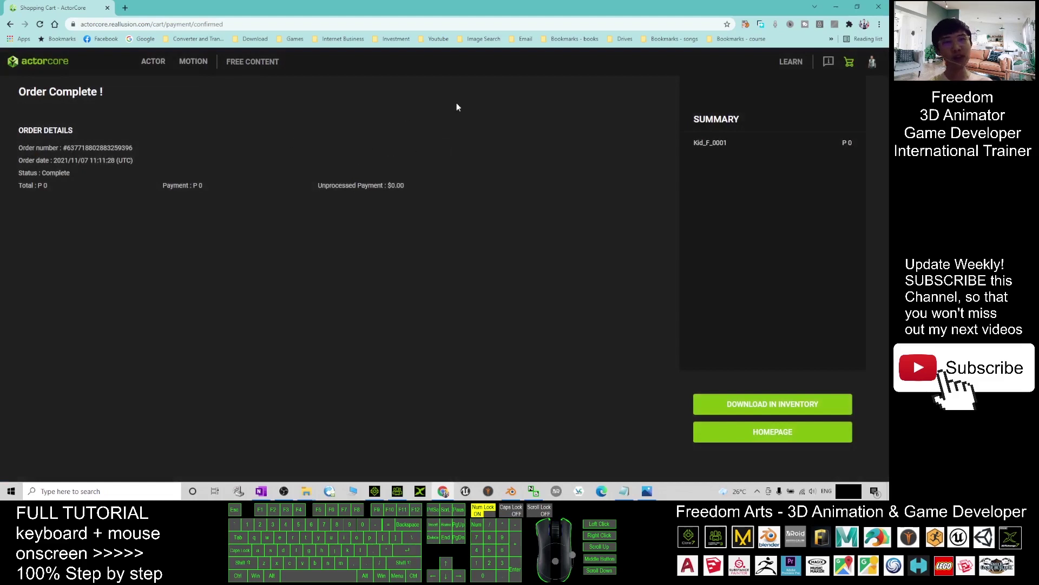
mouse_move(872, 62)
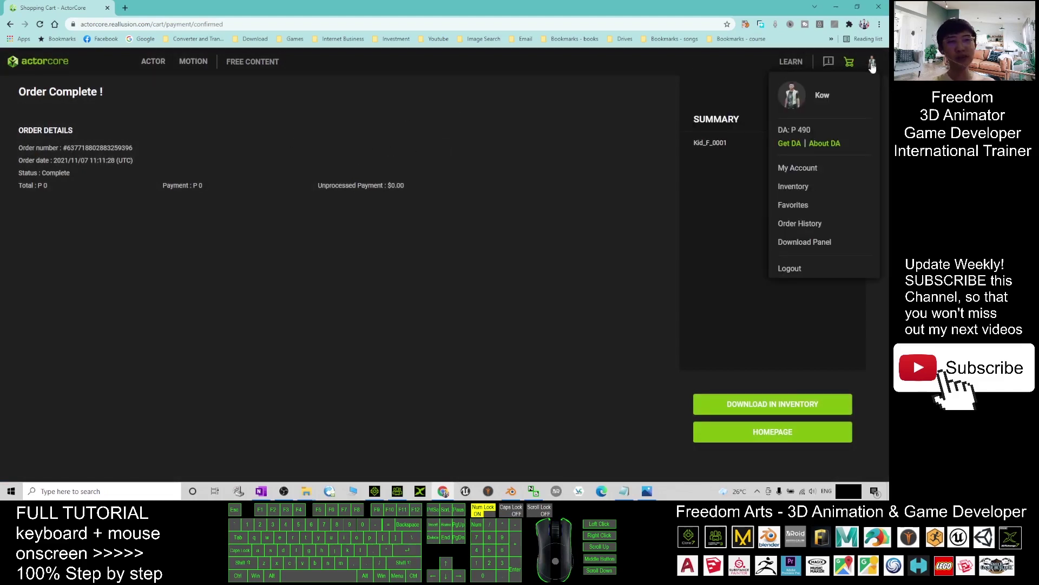
Go to Inventory and preview Kid_F_0001's animation, zooming and orbiting the view
click(795, 187)
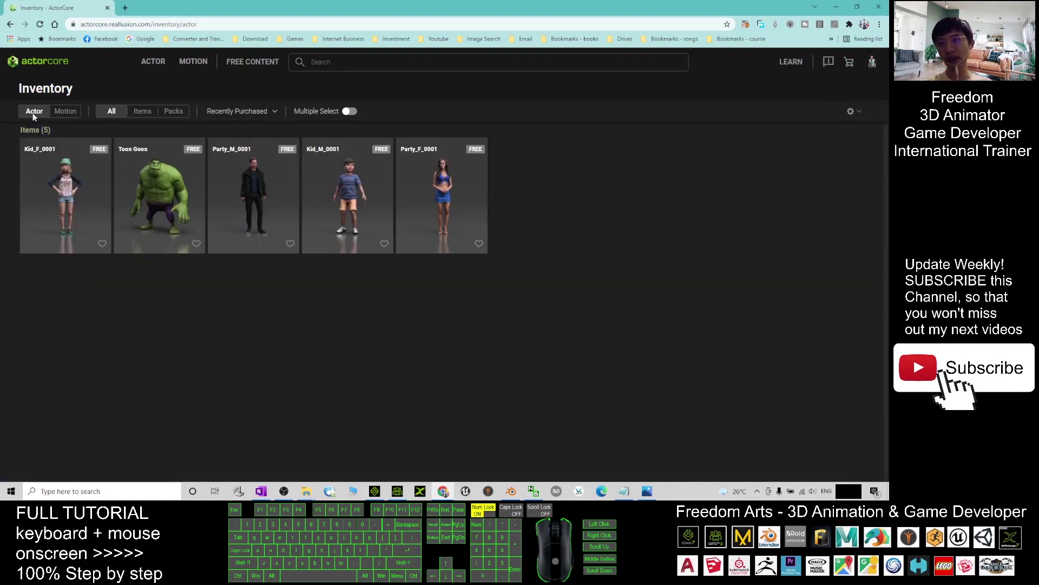
click(58, 185)
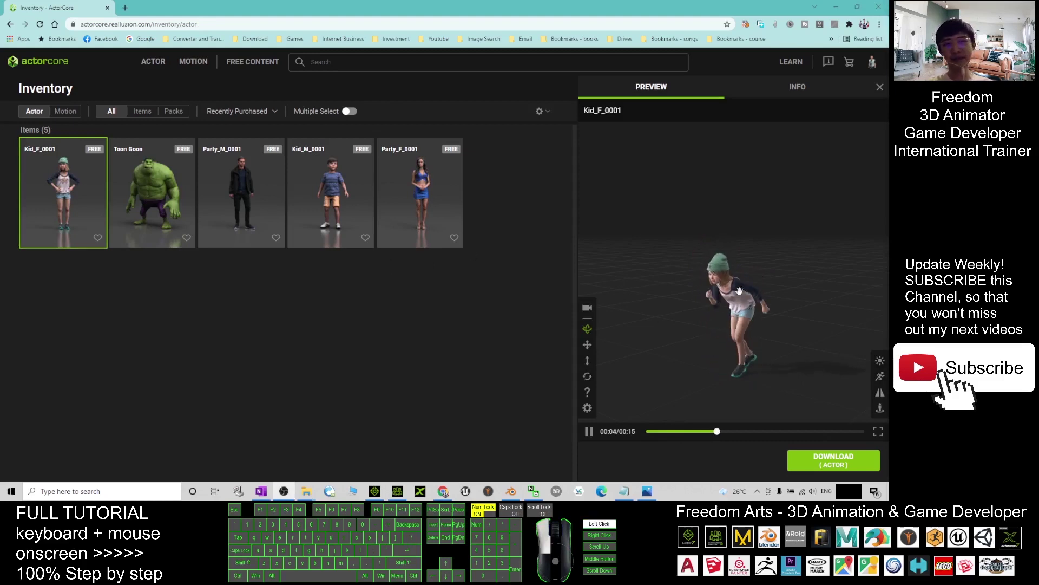
scroll(771, 303, up, 9)
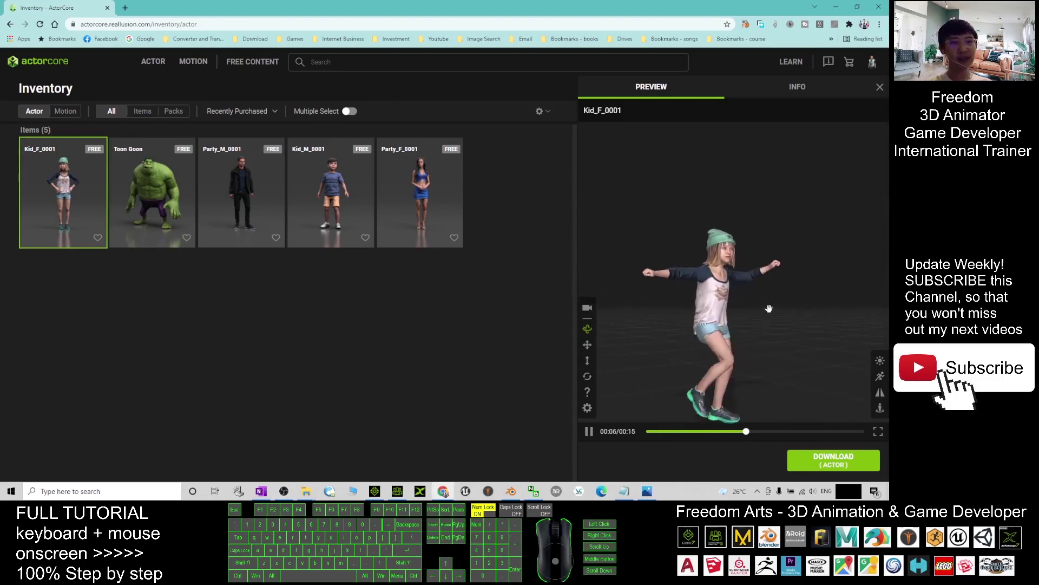
mouse_move(694, 279)
mouse_down()
mouse_move(696, 337)
mouse_move(672, 347)
mouse_up()
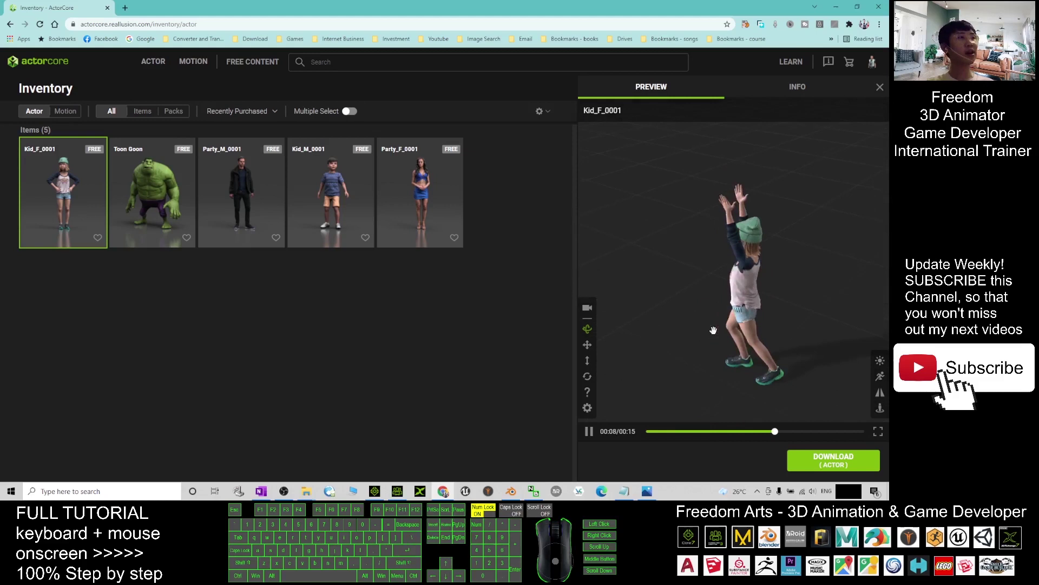
Pause the Kid_F_0001 preview animation
click(812, 466)
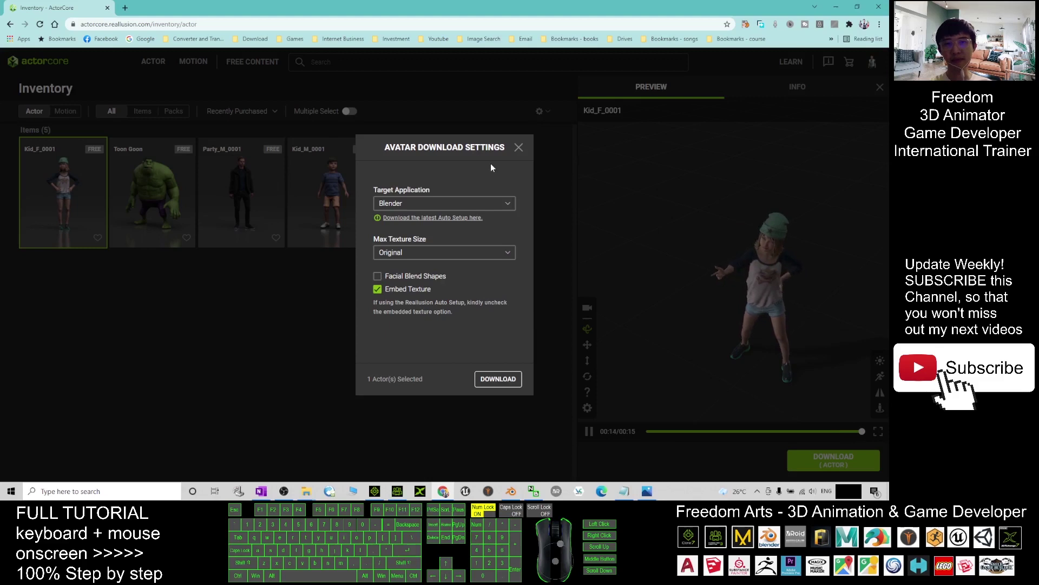
click(518, 147)
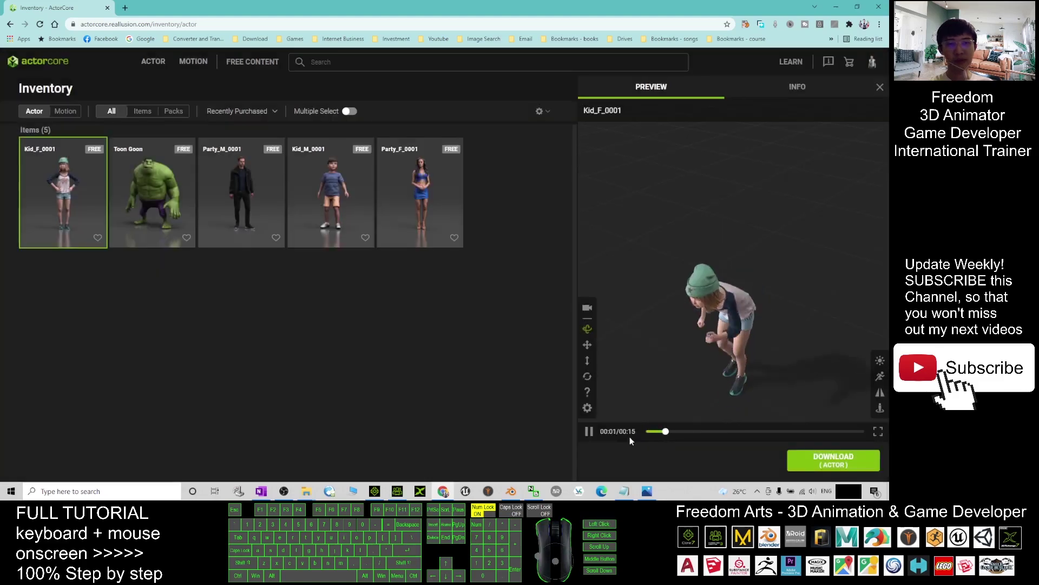
click(590, 432)
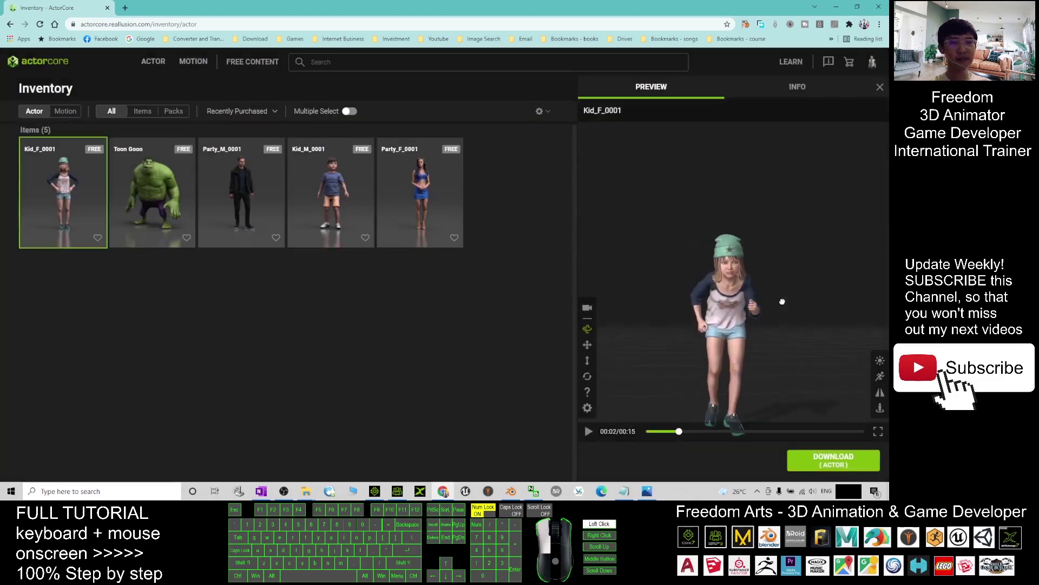
Download the avatar with Target Application Blender and Embed Texture ticked
click(833, 463)
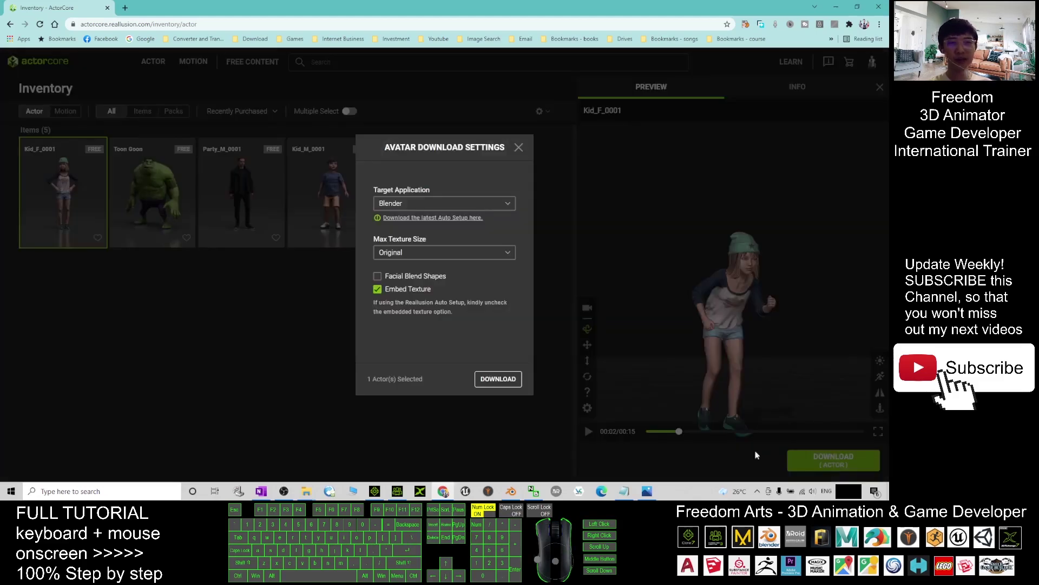
click(436, 202)
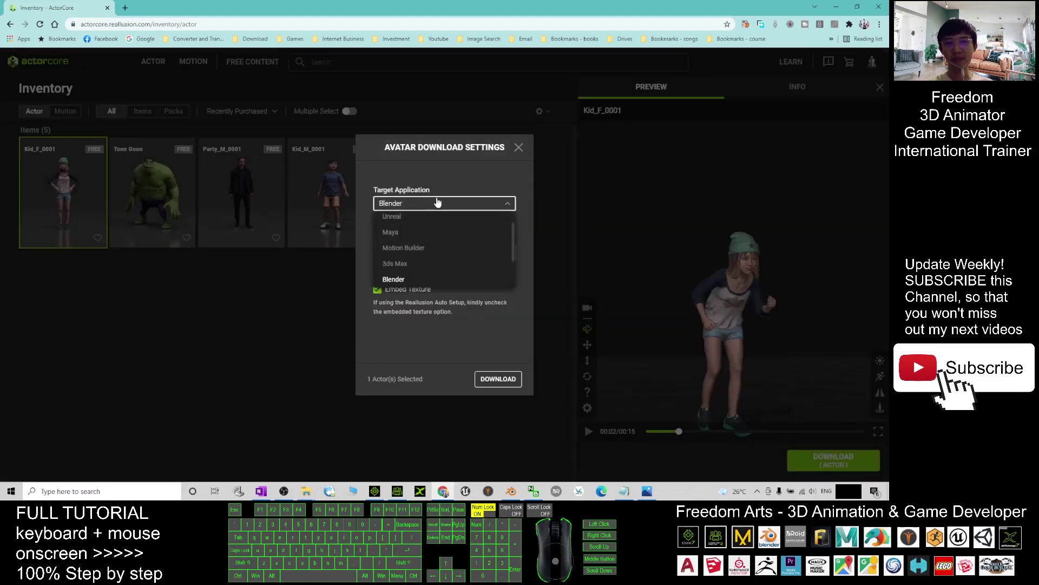
scroll(414, 261, down, 2)
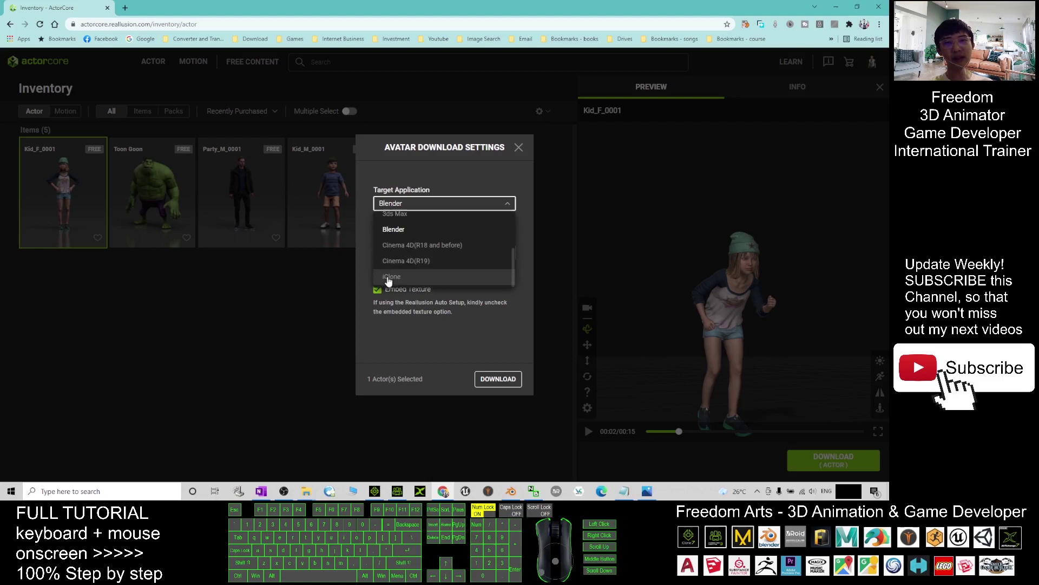
click(400, 233)
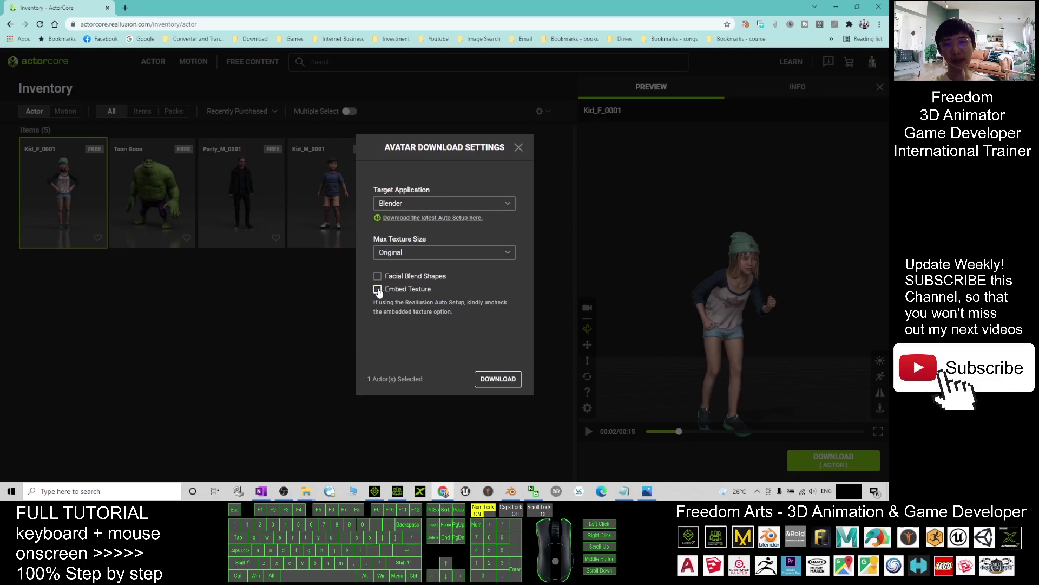
click(377, 289)
click(498, 379)
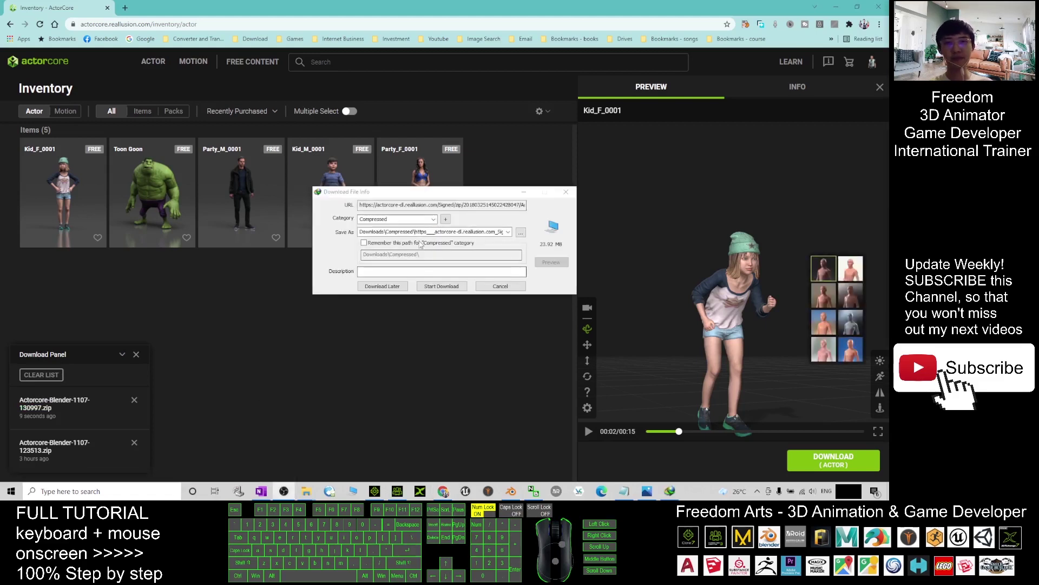
Save the 23.9 MB Kid_F_0001 Blender zip through the download manager
click(450, 290)
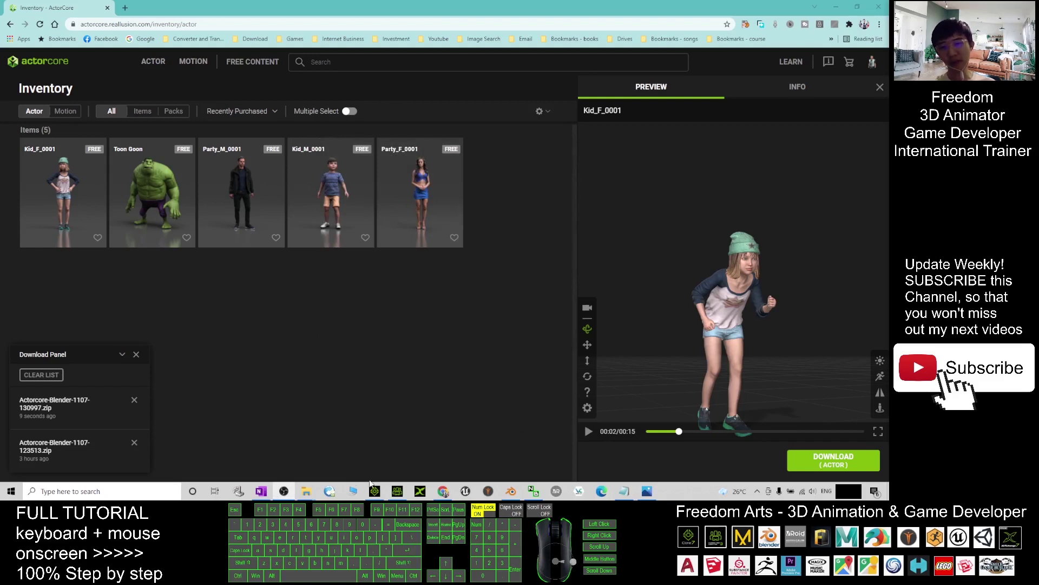
Show the desktop and rename the downloaded zip to 'kid female actorcore blender'
right_click(307, 492)
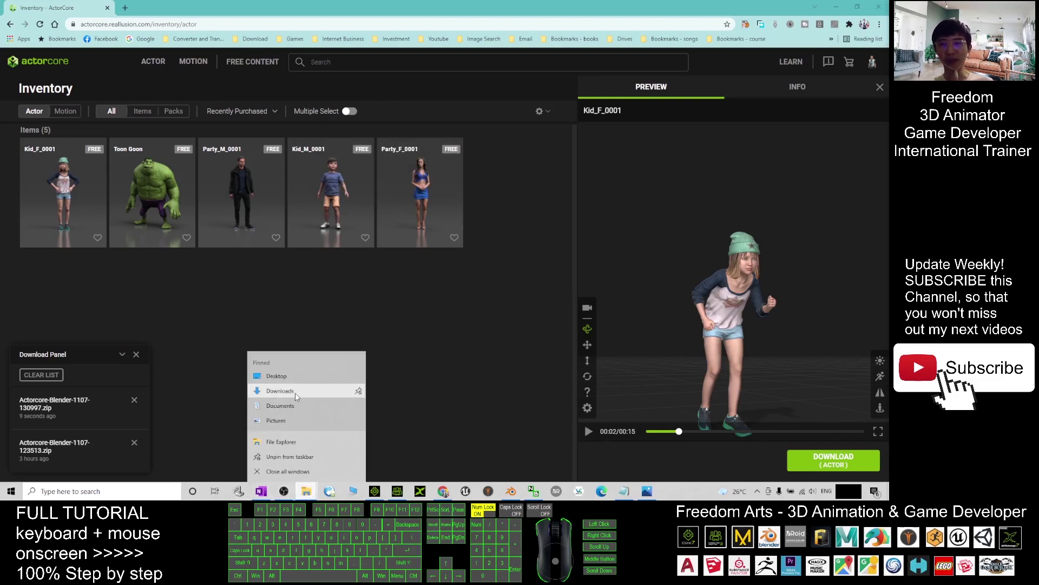
click(280, 390)
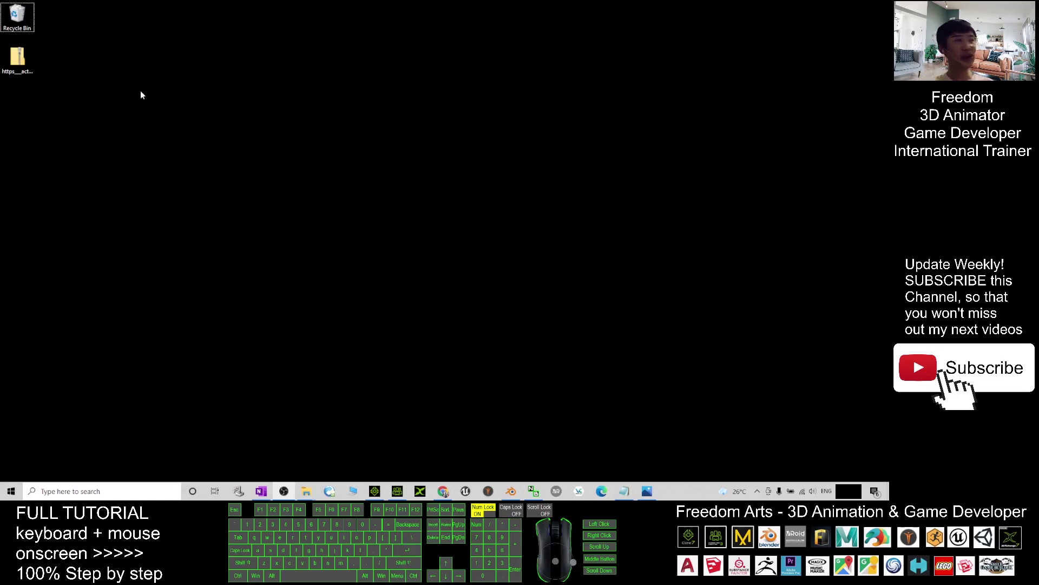
click(17, 60)
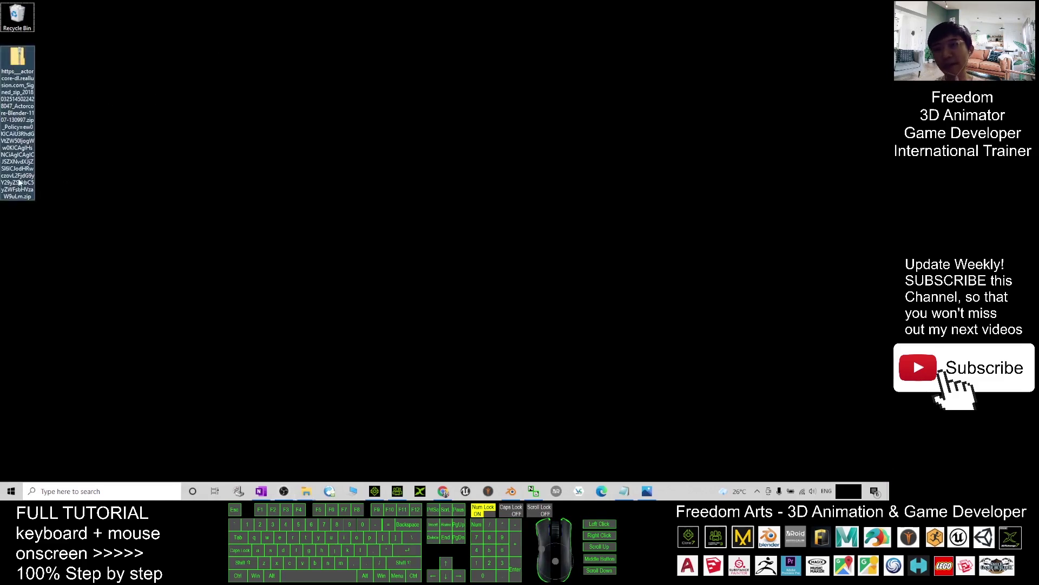
click(140, 123)
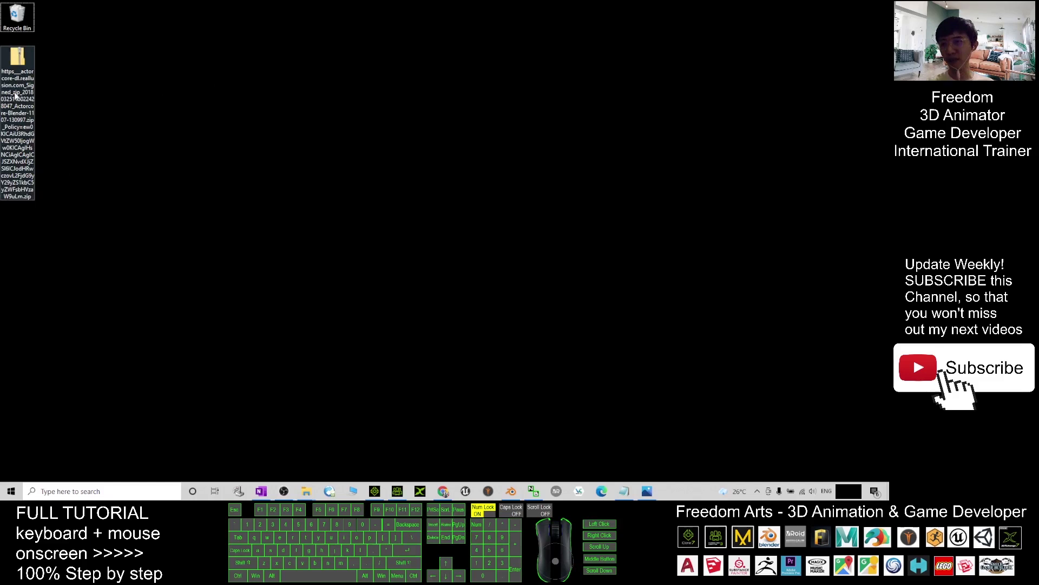
click(9, 81)
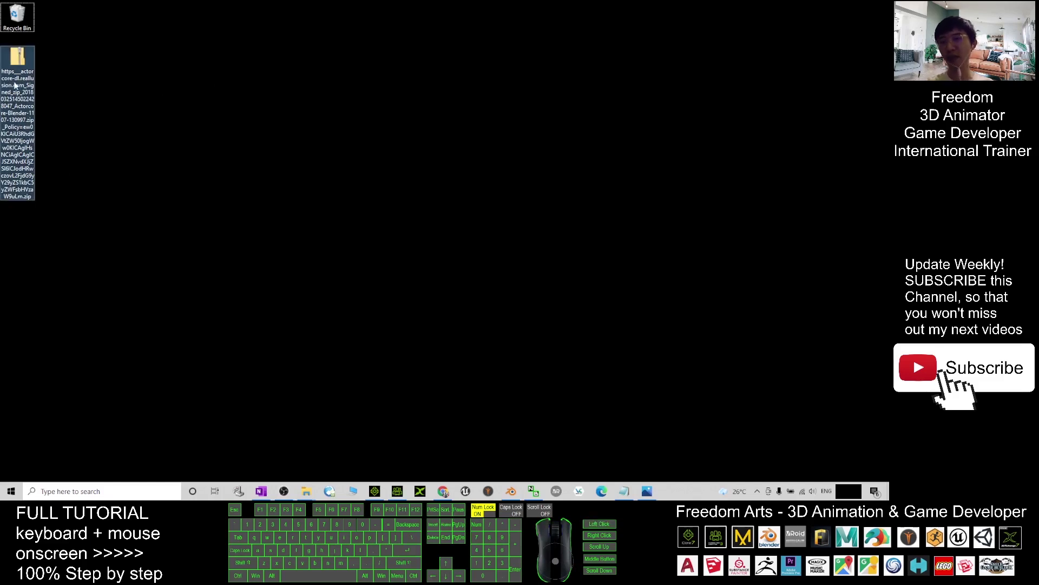
key(F2)
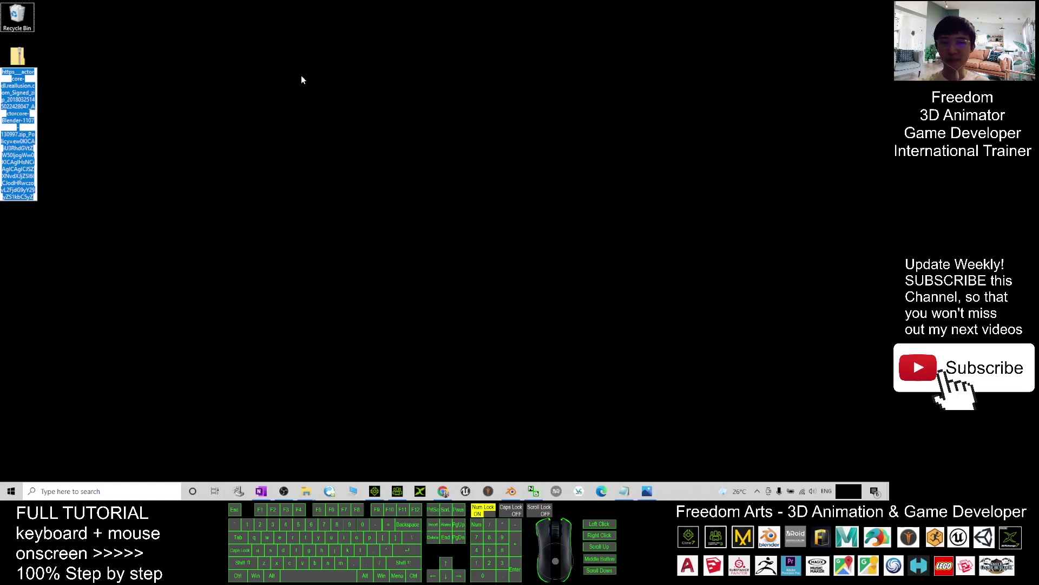
text(kid femal)
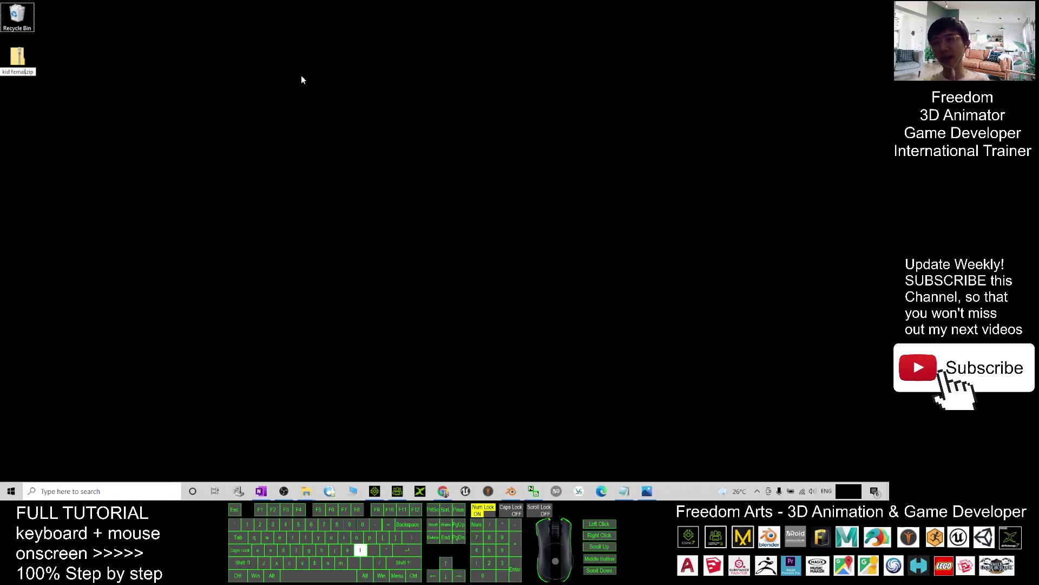
text(e actorcor)
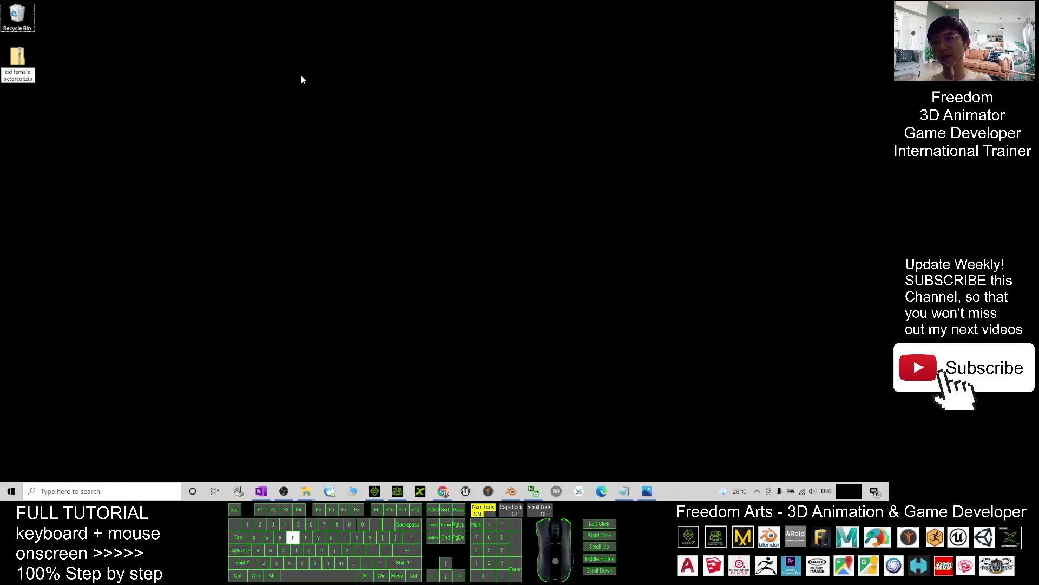
text(e blender)
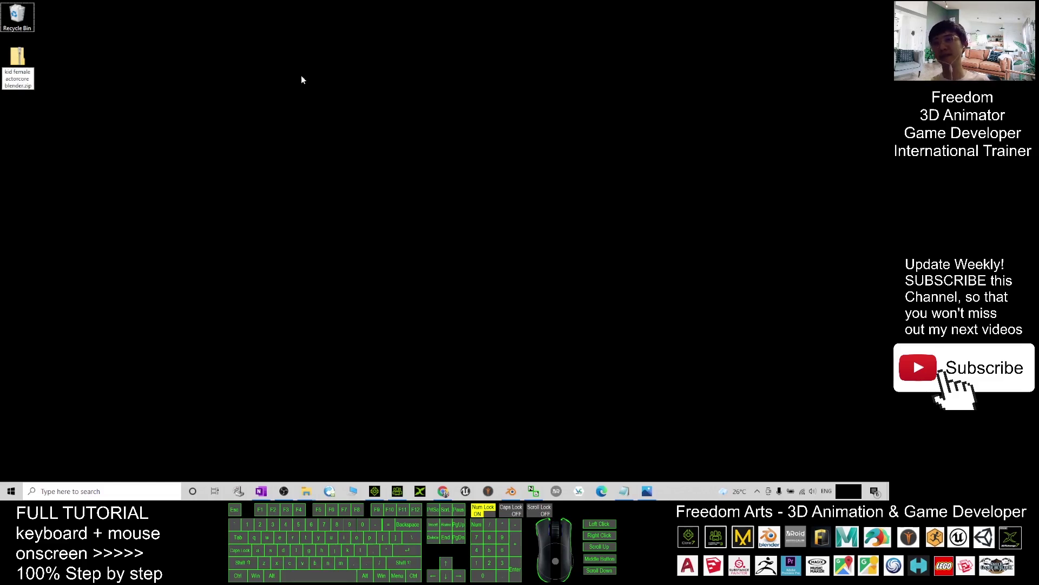
Confirm the new zip name and extract it into the kid female actorcore blender folder
key(Return)
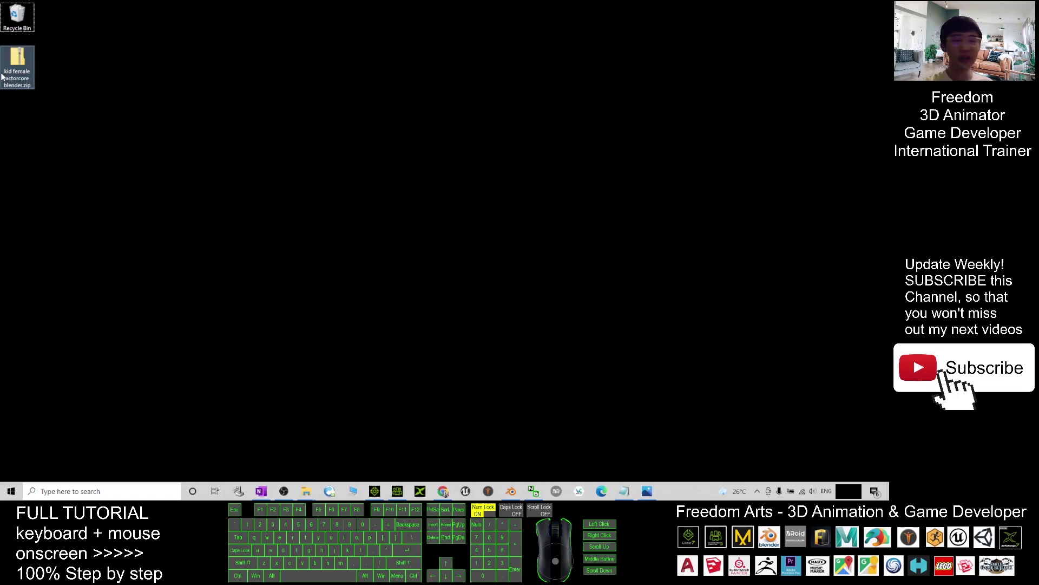
right_click(12, 63)
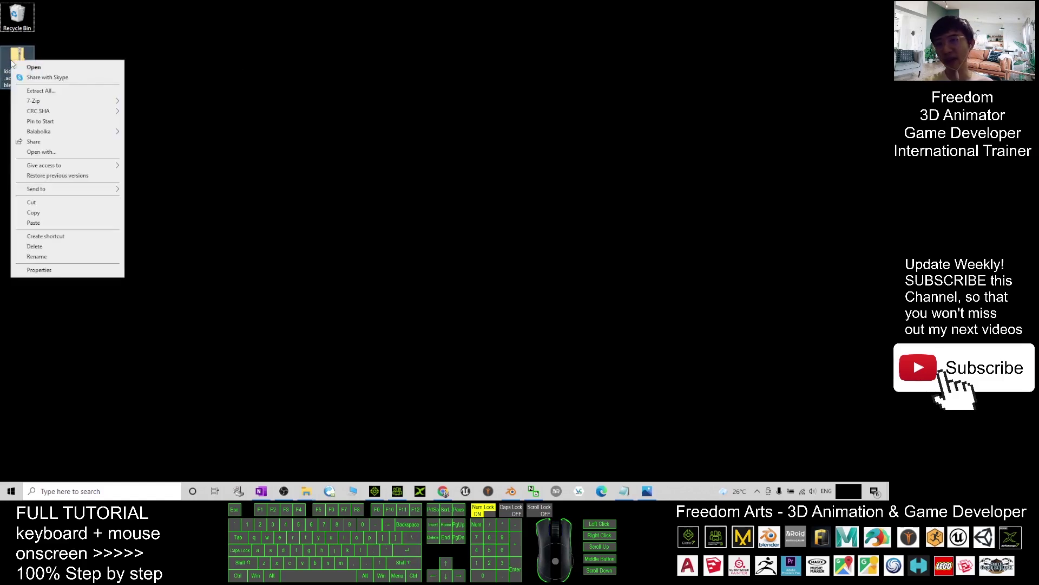
click(69, 92)
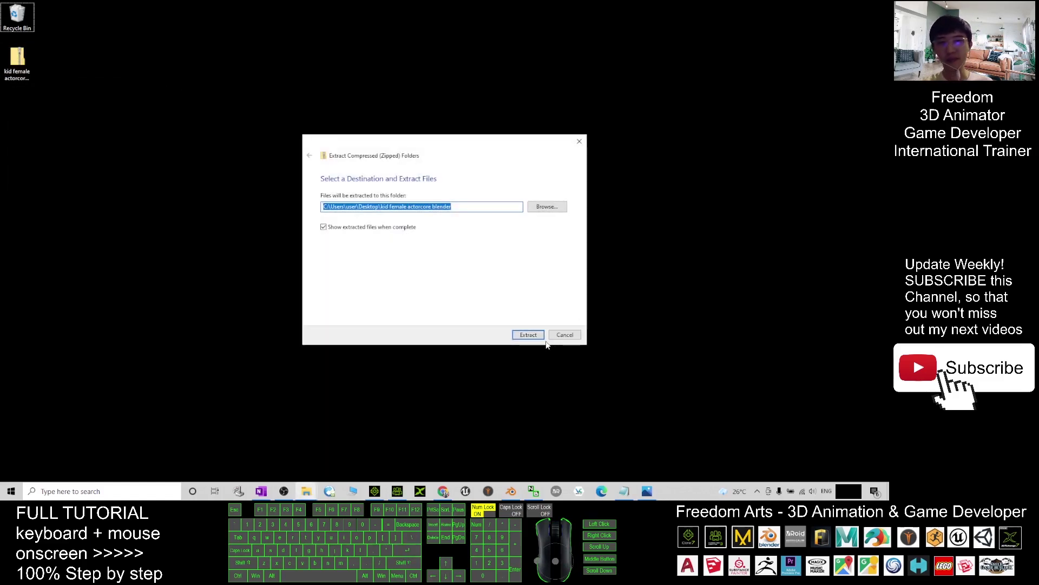
click(529, 334)
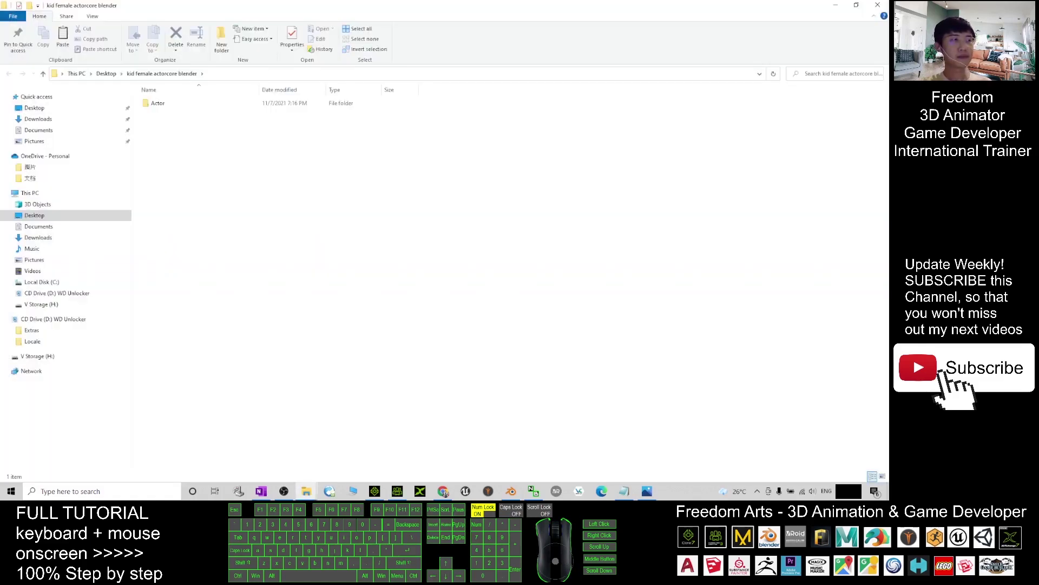
Open the extracted Actor > kid_f_0001 folder holding kid_f_0001.fbx and textures
double_click(281, 5)
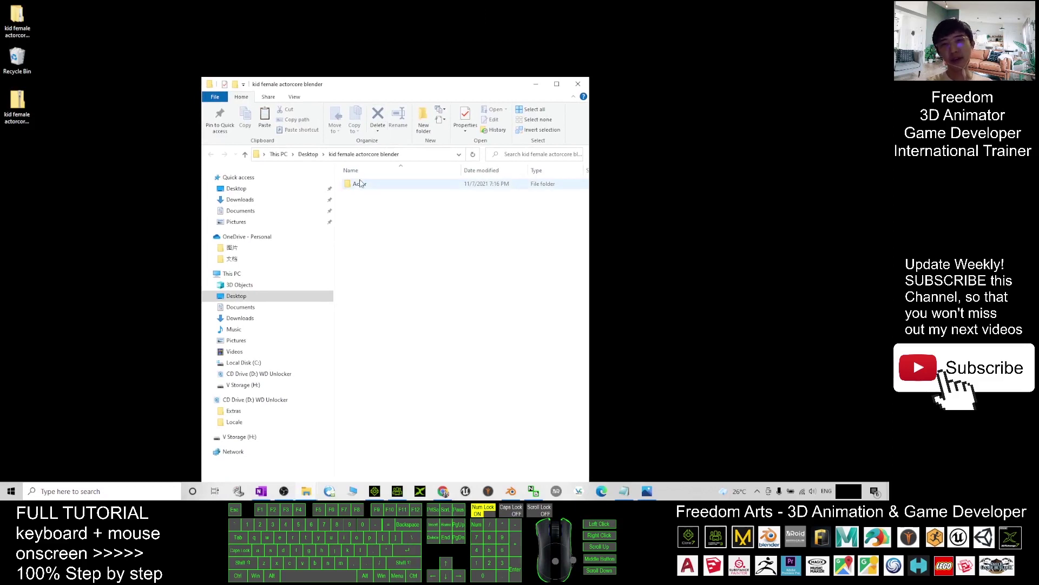
click(578, 85)
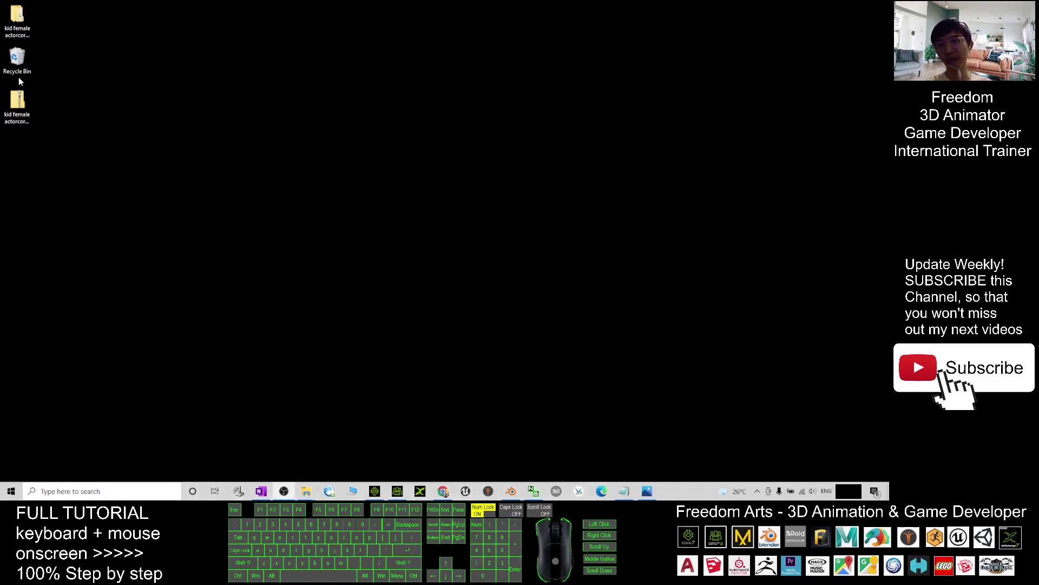
double_click(24, 20)
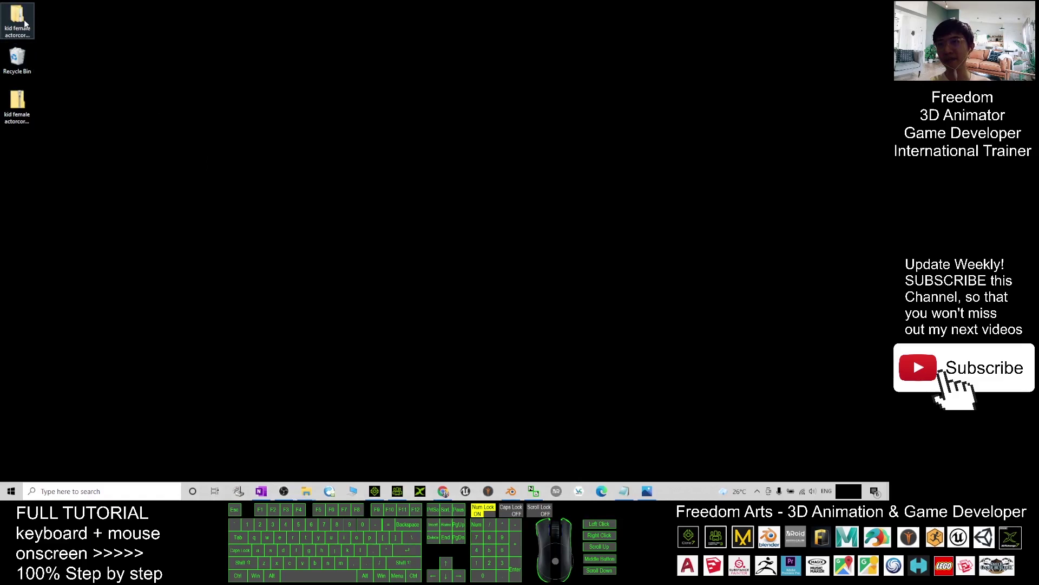
double_click(363, 145)
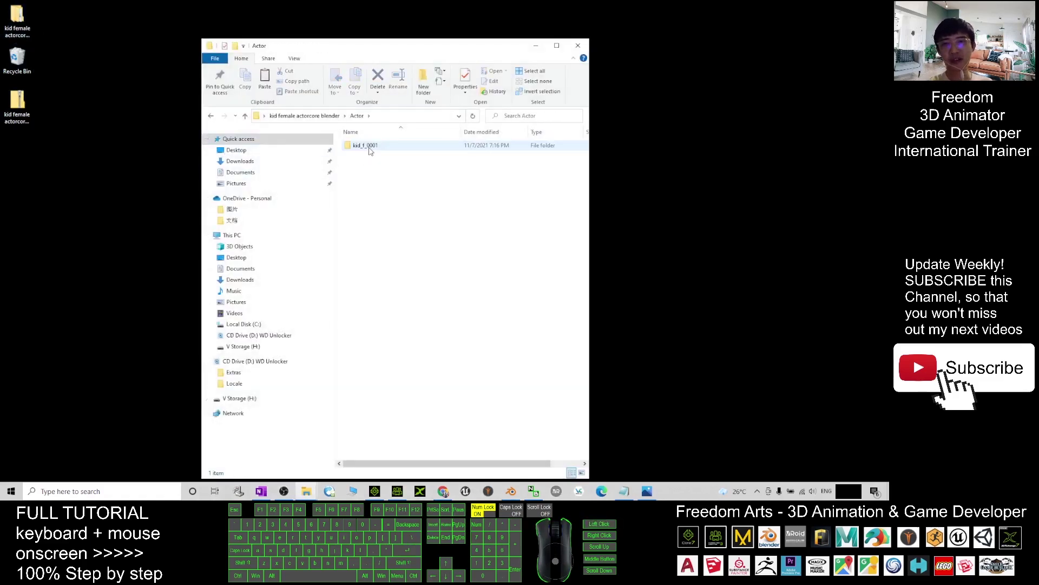
double_click(362, 145)
click(361, 157)
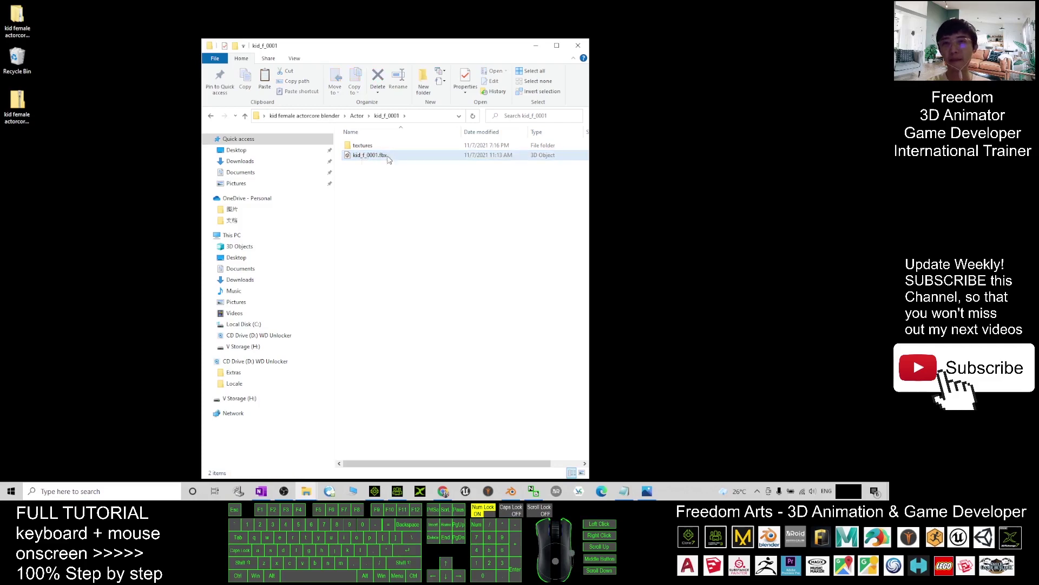
click(367, 161)
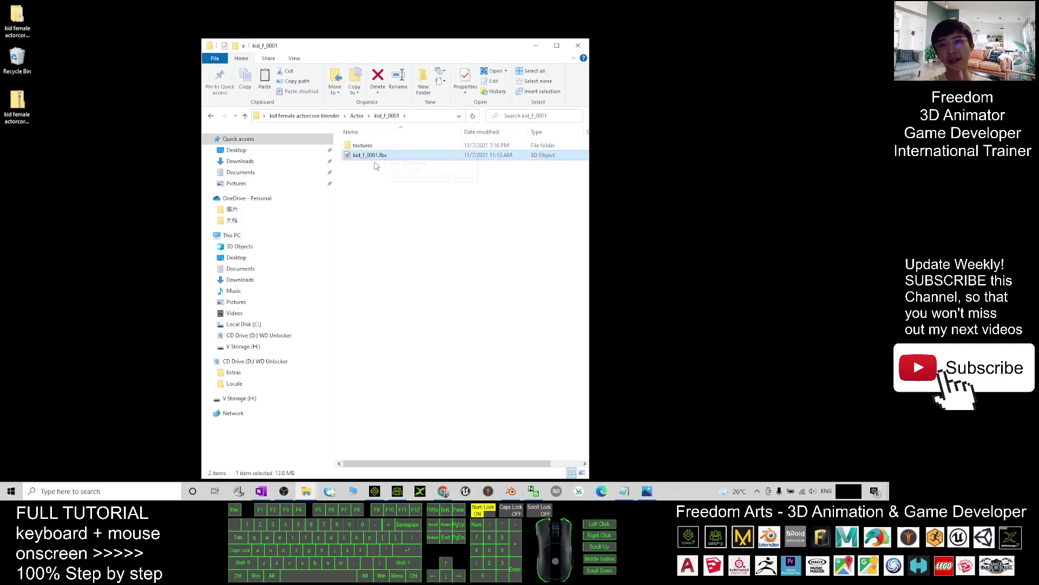
click(490, 295)
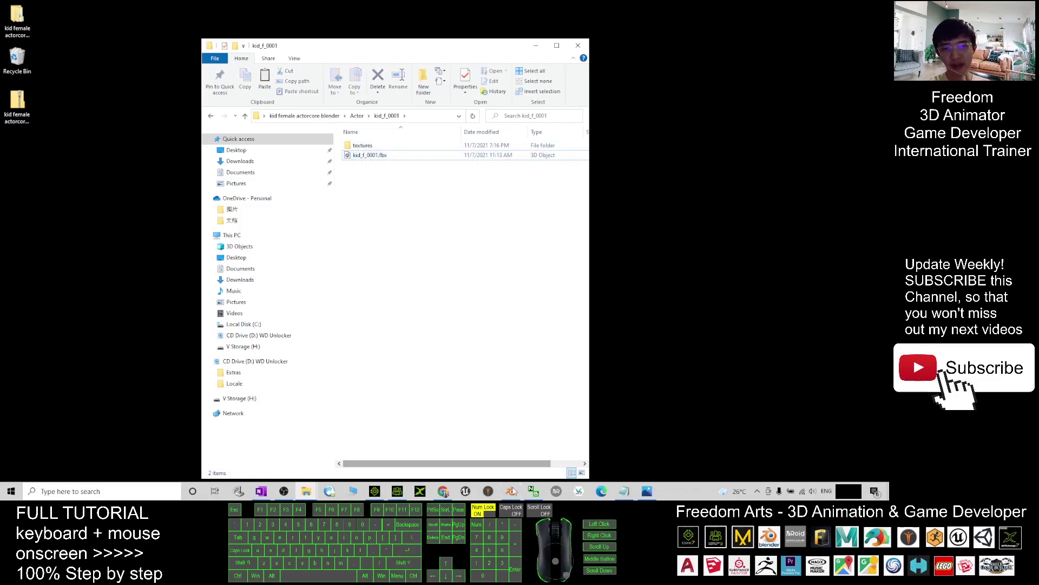
click(511, 492)
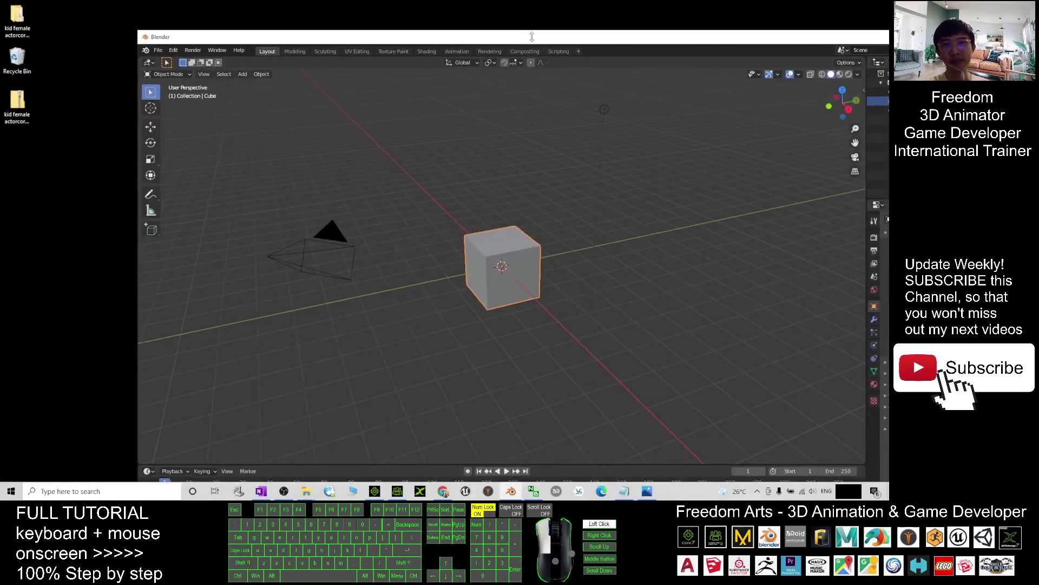
Delete the default cube, camera and light from the scene
drag(300, 193, 752, 342)
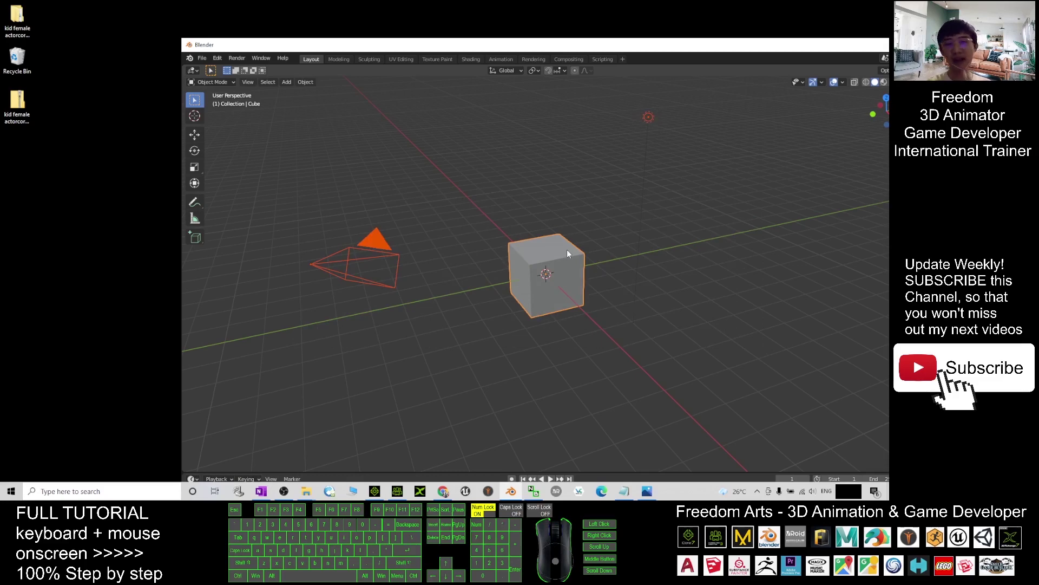
key(Delete)
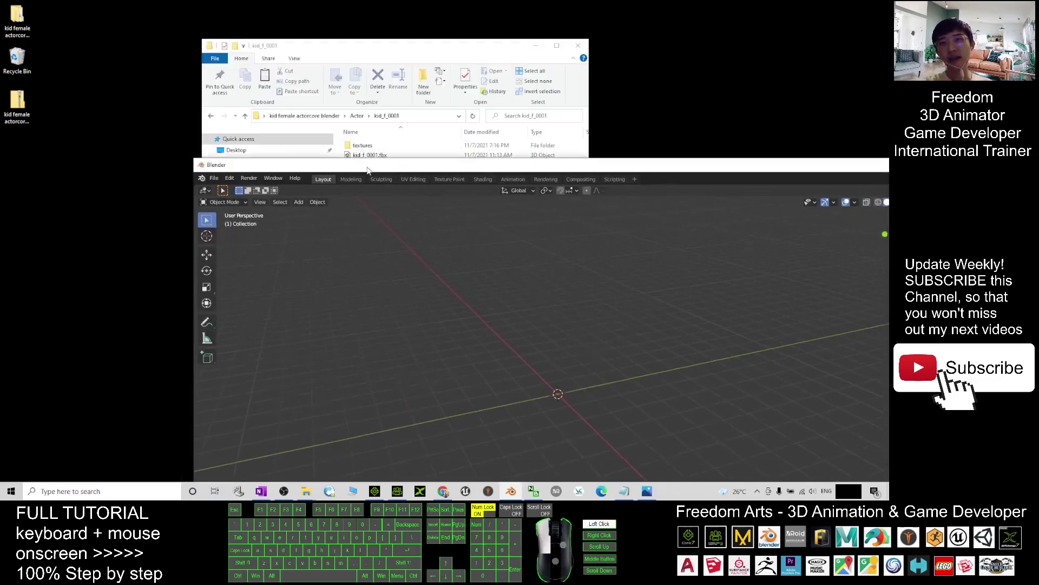
drag(353, 53, 212, 2)
Import kid_f_0001.fbx from Desktop > kid female actorcore blender > Actor
click(21, 17)
mouse_move(49, 142)
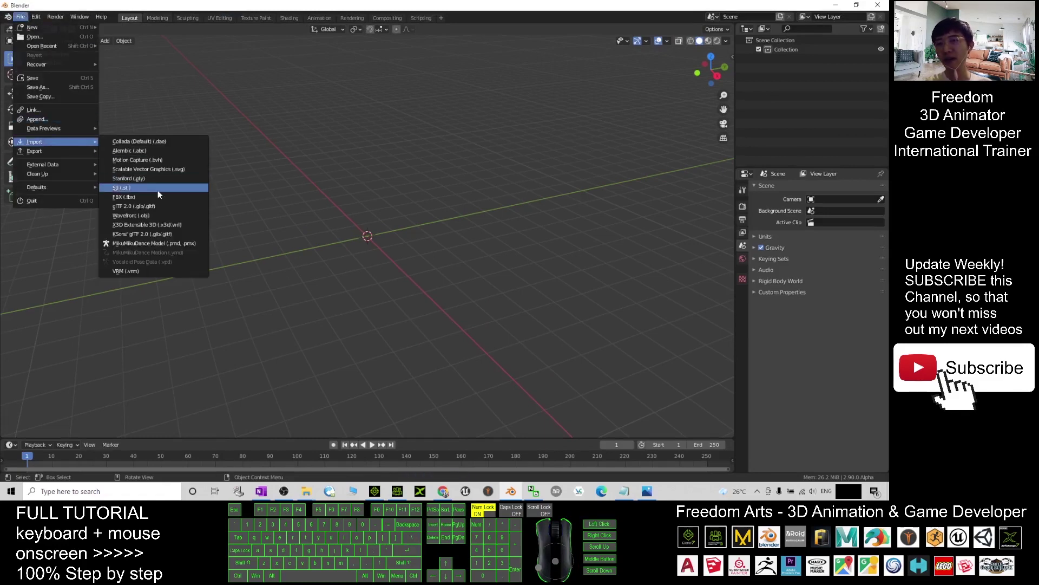
click(143, 196)
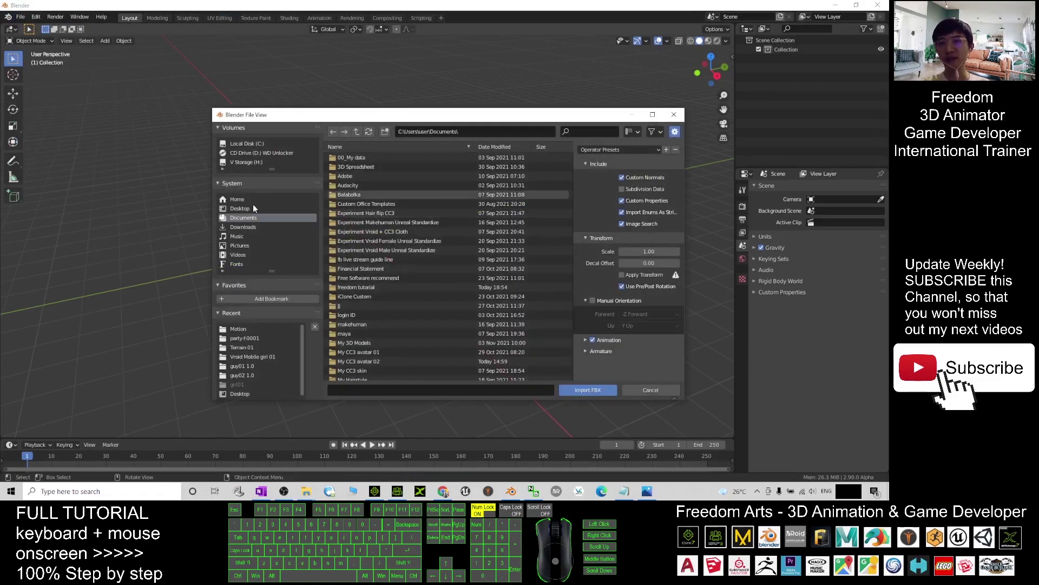
click(240, 208)
double_click(355, 157)
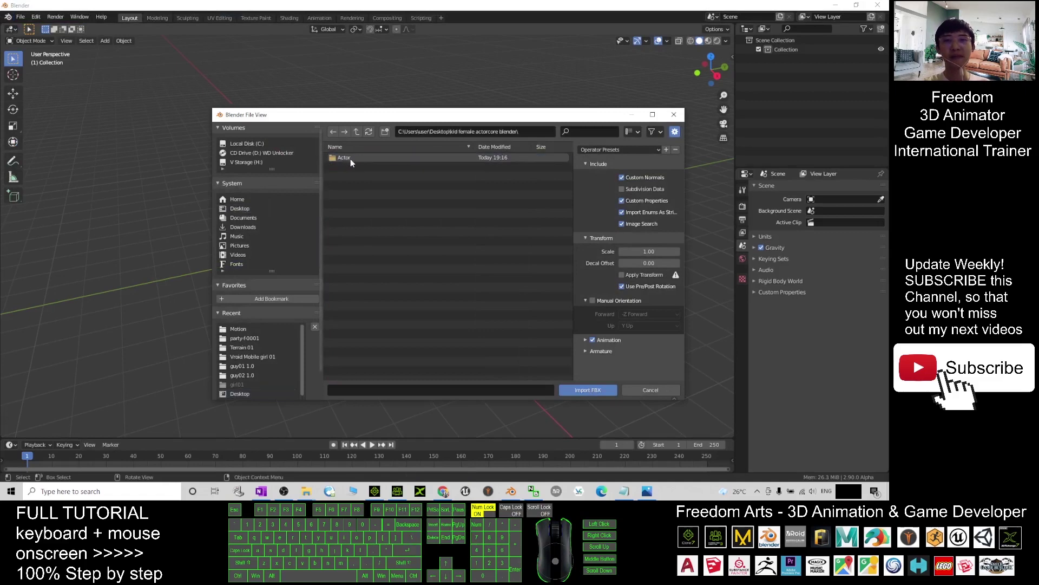
double_click(348, 158)
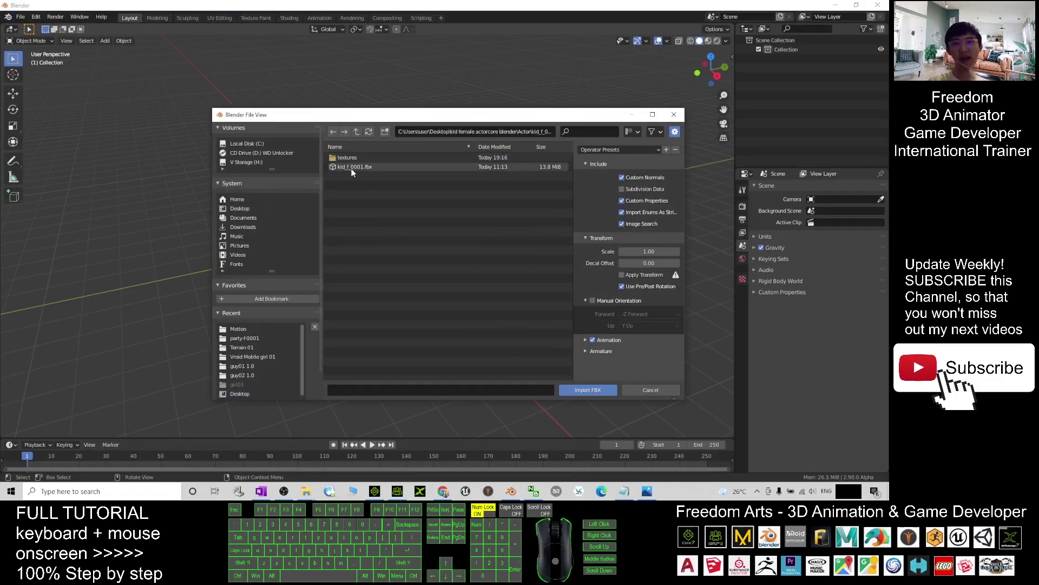
double_click(353, 168)
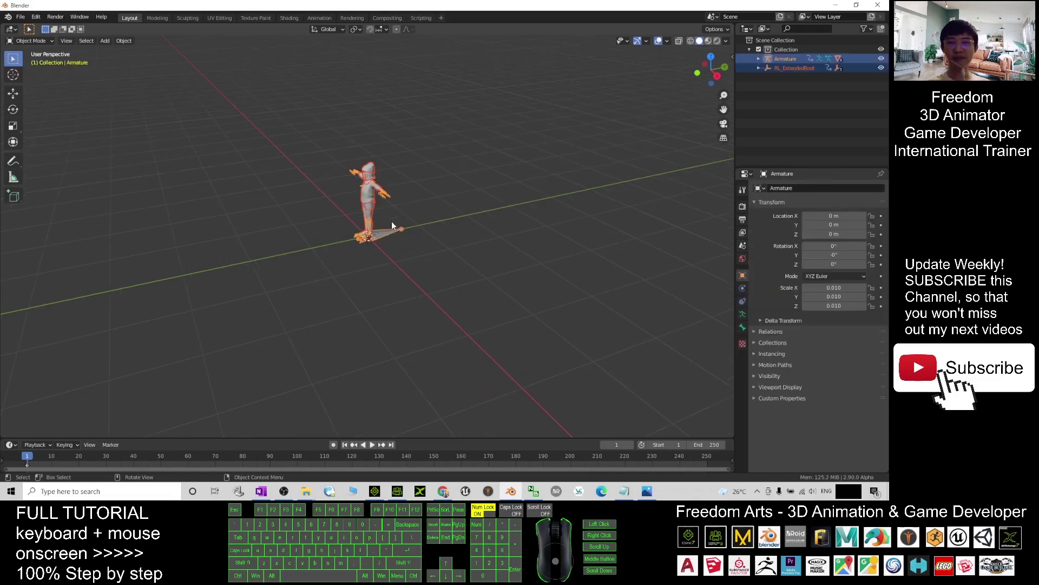
Face the character from the front and switch the viewport to Material Preview shading
middle_drag(510, 169, 540, 228)
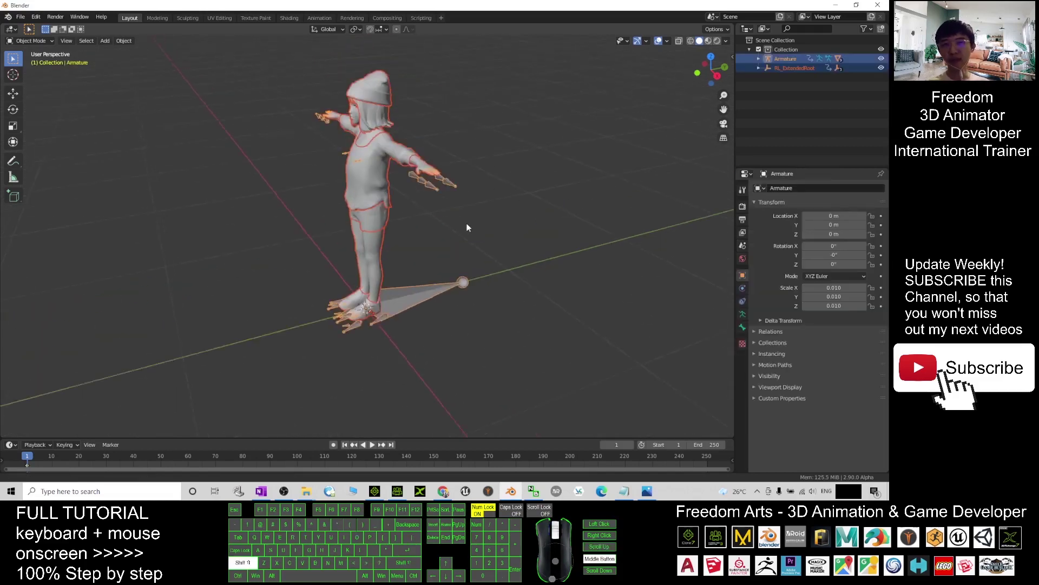
scroll(546, 220, down, 2)
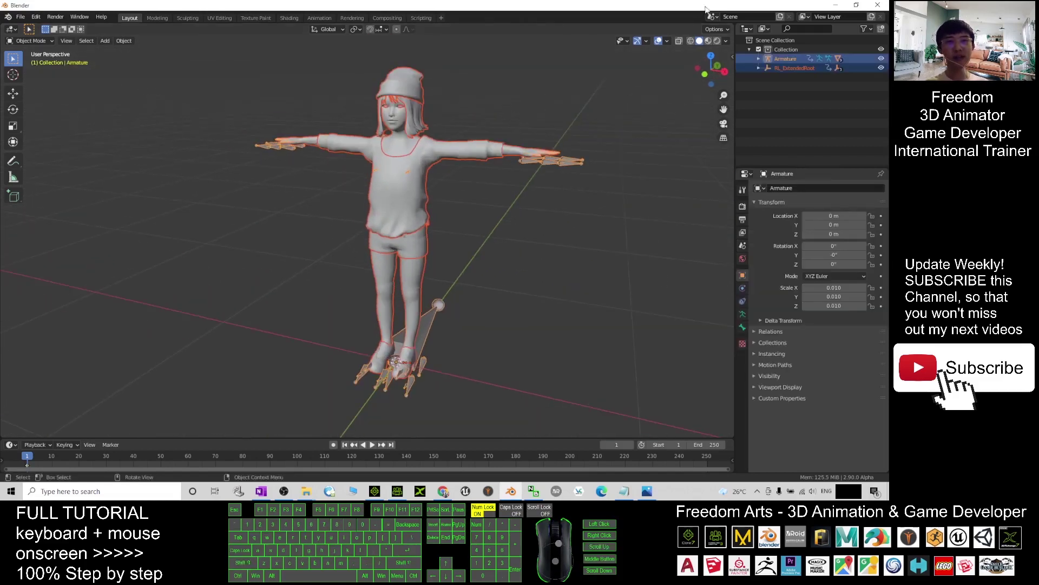
click(559, 200)
click(708, 42)
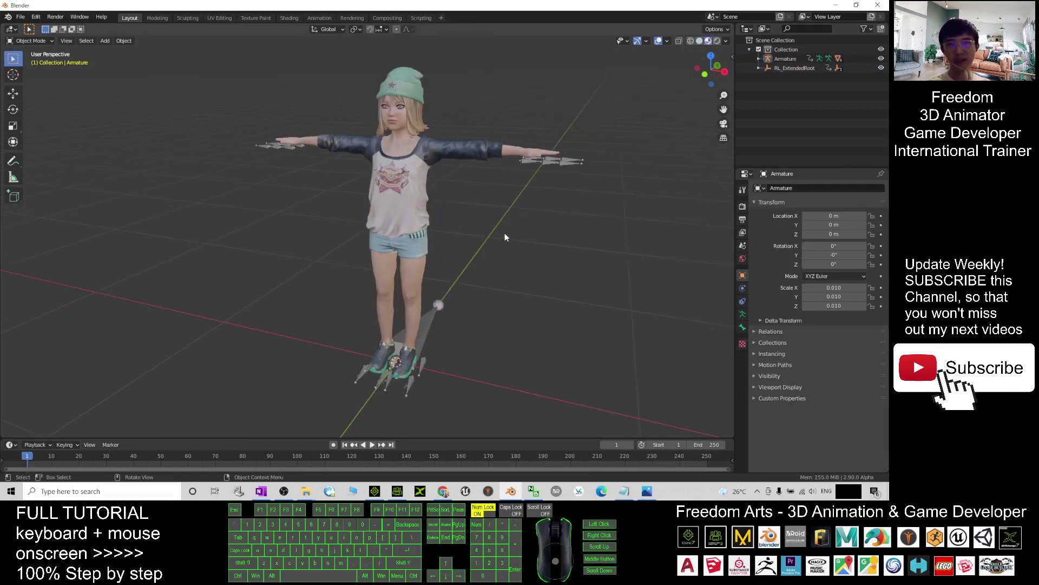
shift+middle_drag(505, 233, 475, 264)
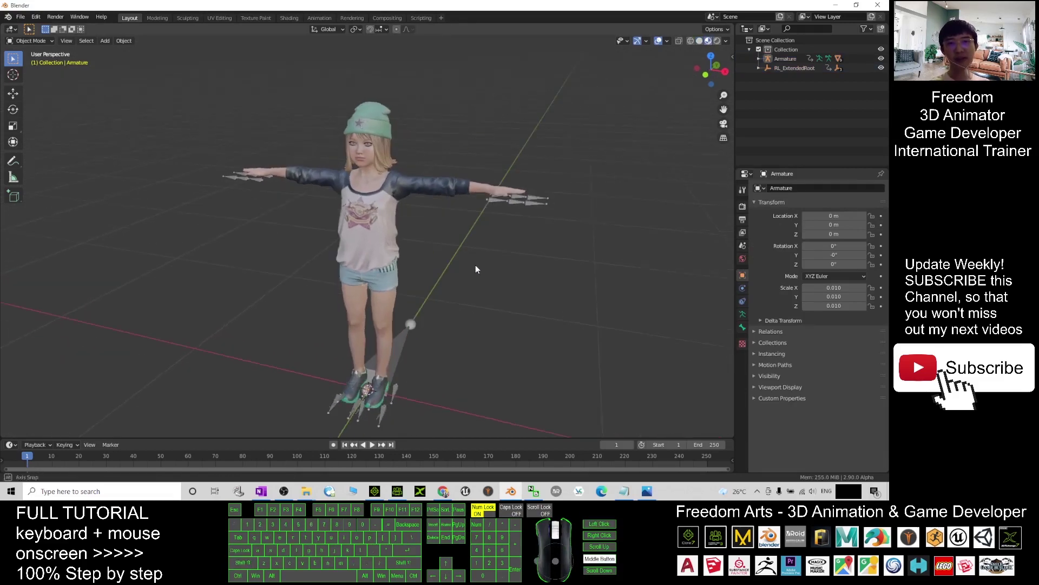
Turn on In Front in the armature's Viewport Display so the bones show over the mesh
click(517, 201)
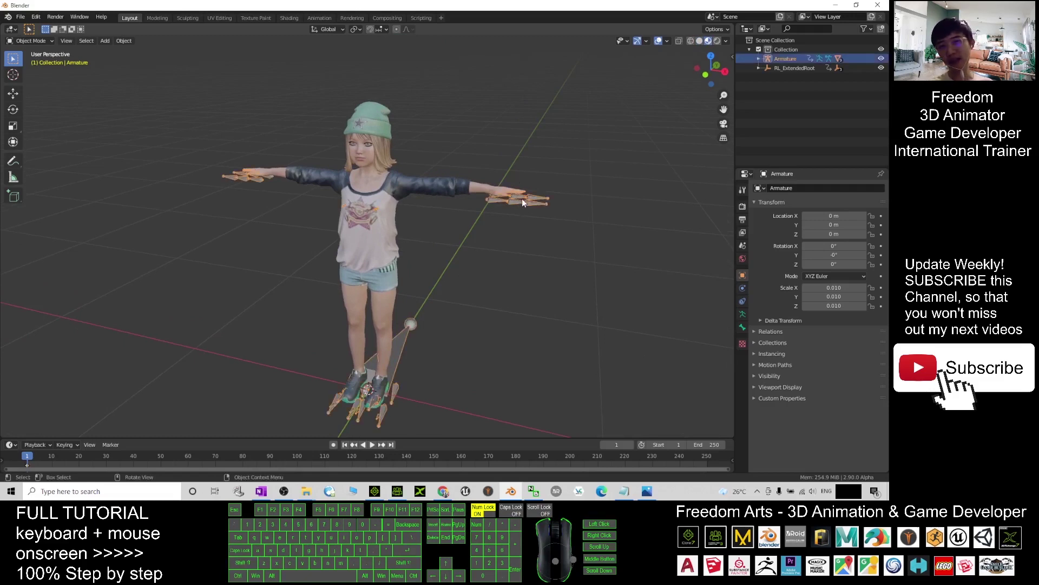
click(742, 314)
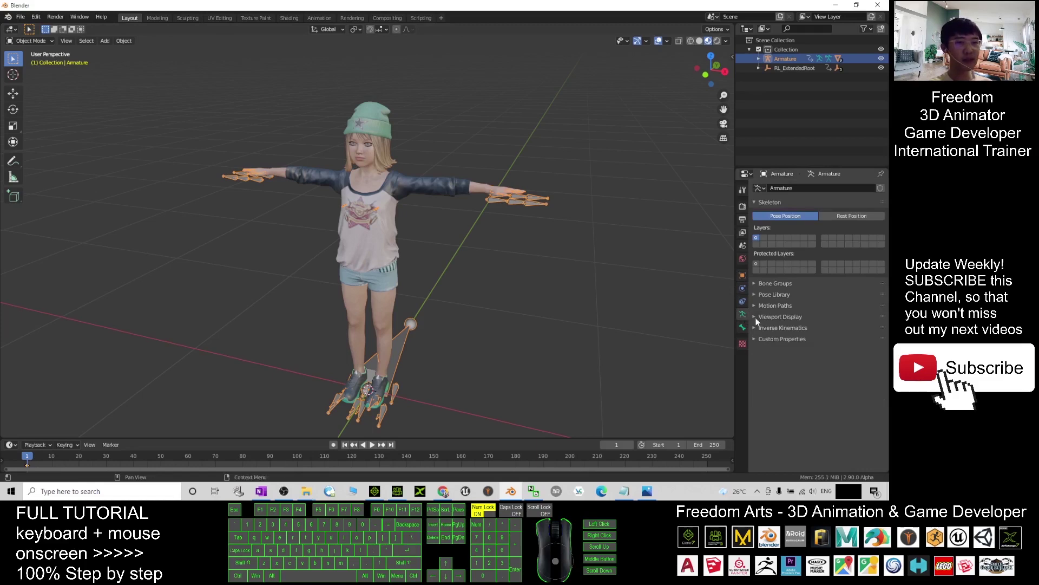
click(756, 318)
click(805, 382)
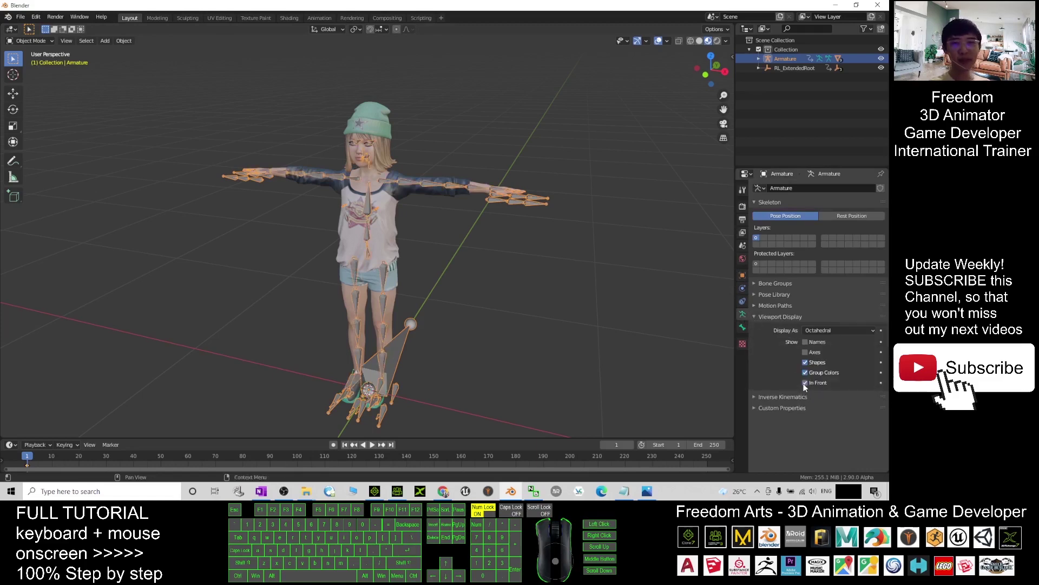
scroll(487, 227, up, 3)
scroll(488, 225, down, 1)
middle_drag(488, 225, 505, 239)
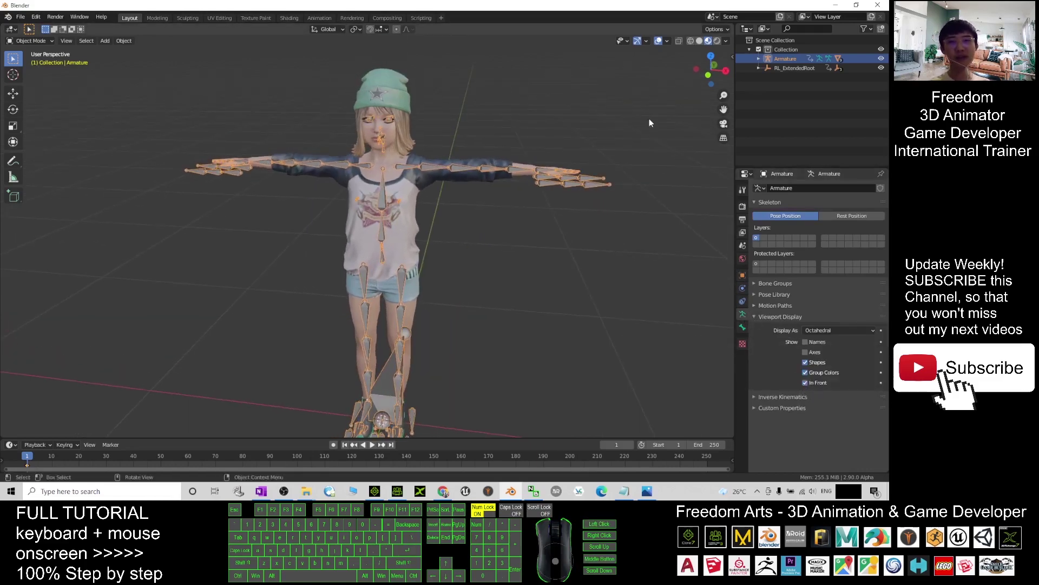
drag(651, 91, 436, 236)
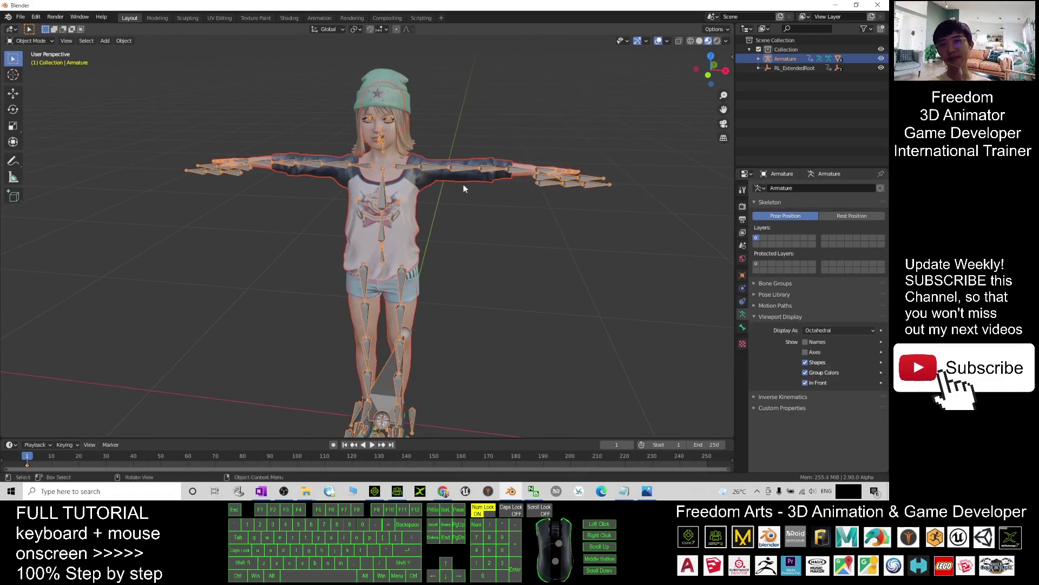
Enter Pose Mode and box-select the arm and hand bones on the viewer's right
click(34, 41)
click(25, 76)
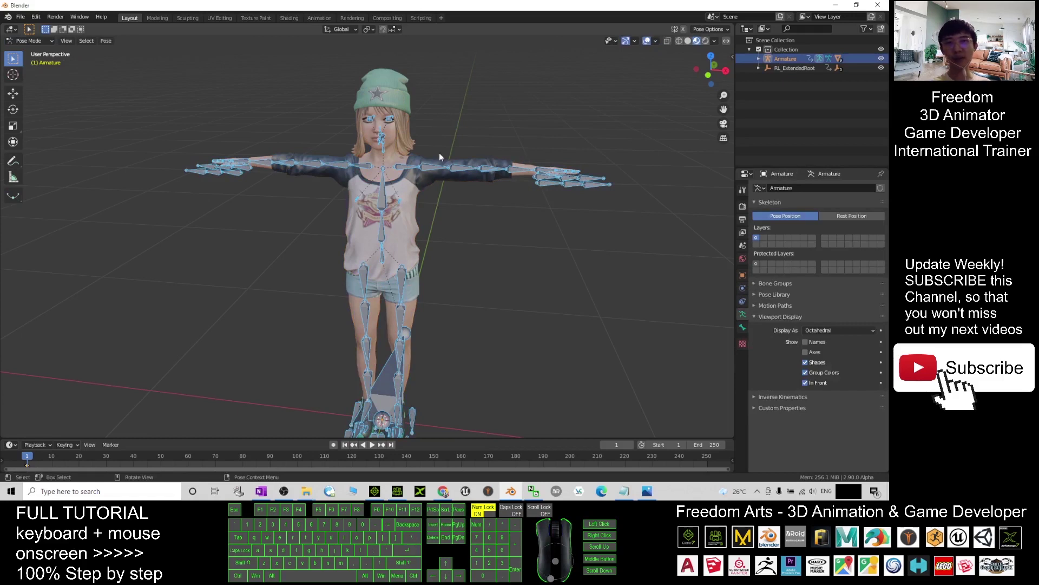
drag(650, 117, 427, 238)
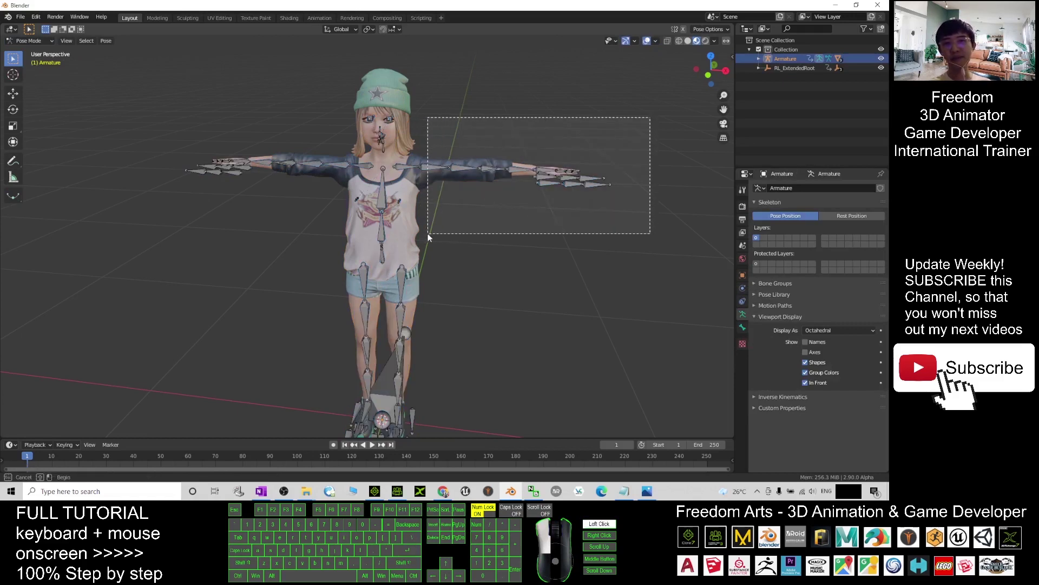
Rotate the selected arm down from the T-pose to hang beside her body
click(13, 109)
drag(448, 148, 441, 182)
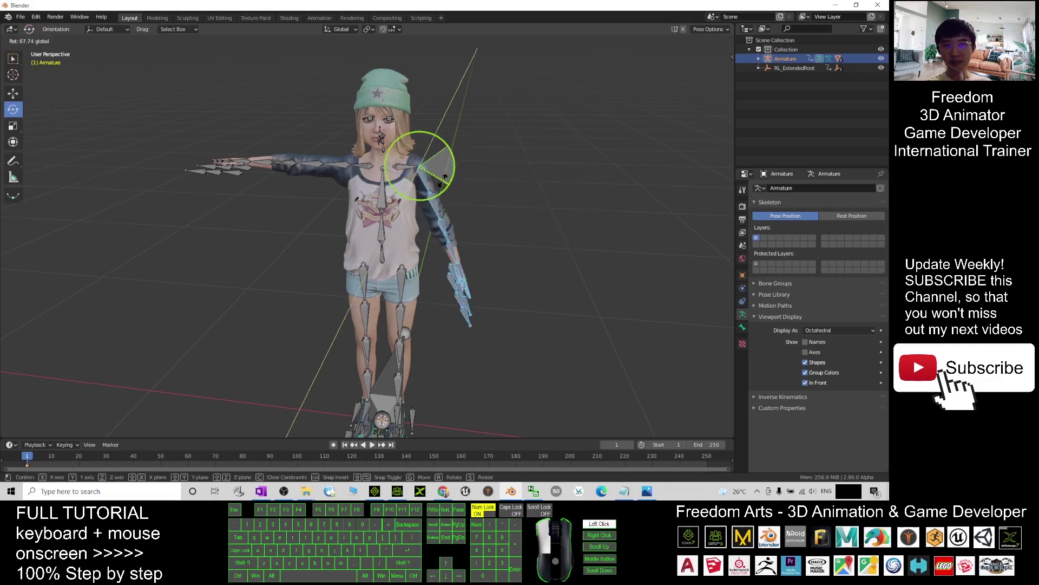
click(510, 145)
scroll(487, 125, up, 2)
scroll(453, 95, up, 4)
middle_drag(563, 94, 518, 221)
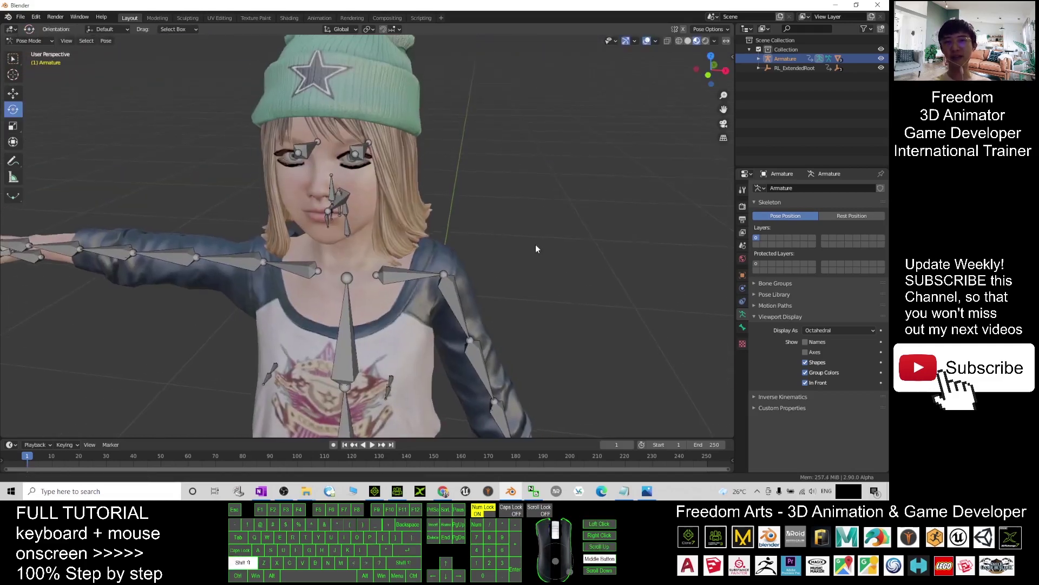
scroll(517, 227, down, 4)
scroll(509, 241, down, 3)
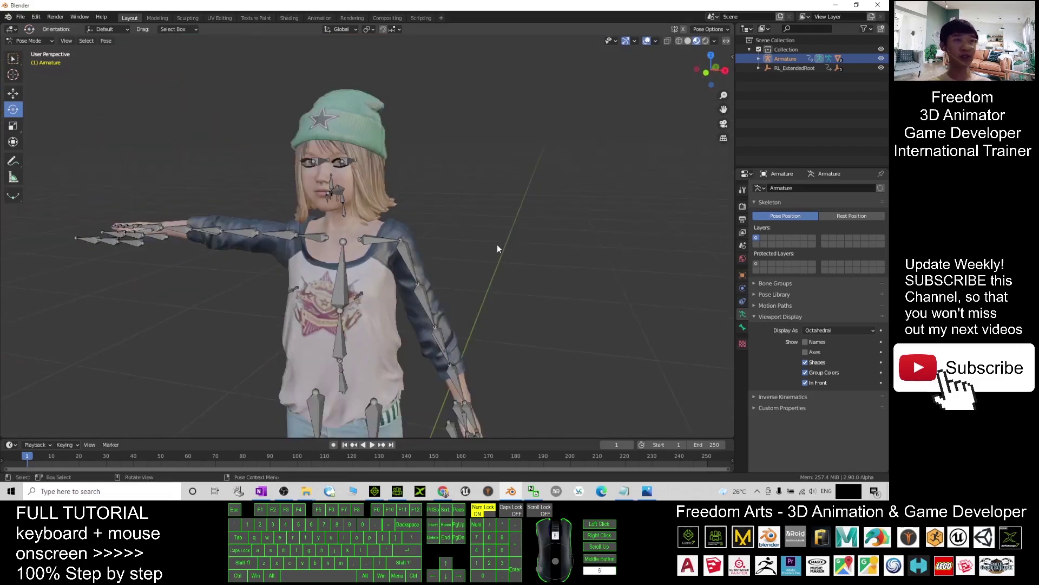
scroll(482, 252, down, 2)
scroll(499, 214, up, 4)
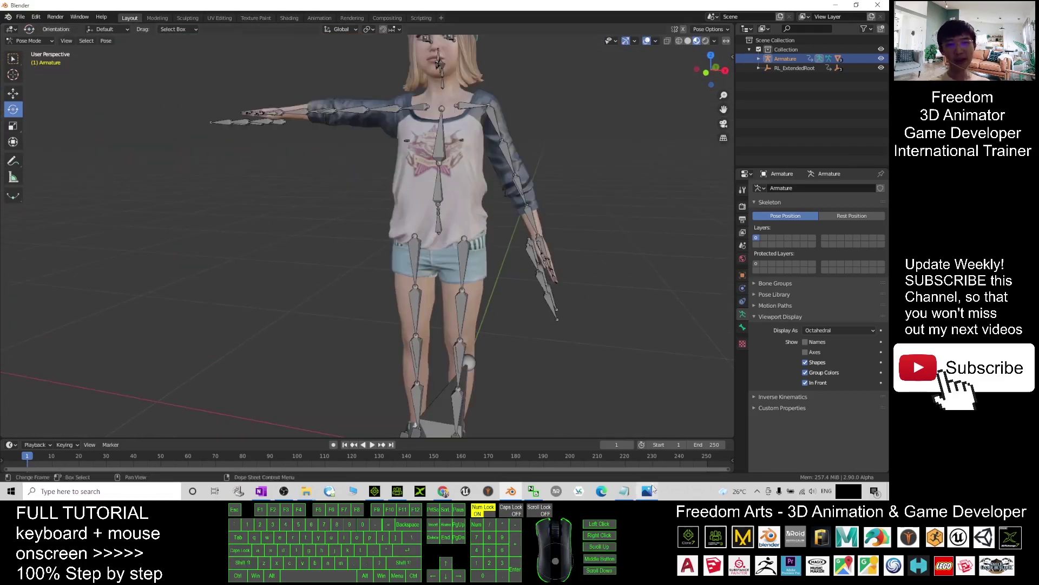